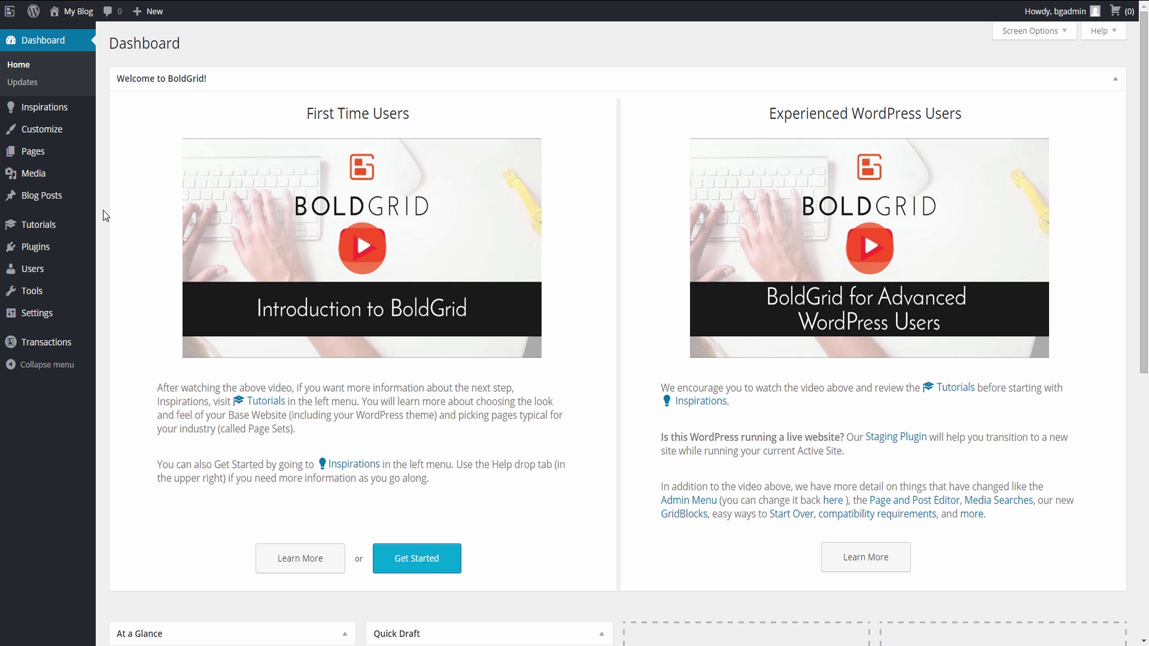
Step: Open the BoldGrid Inspirations site-building wizard from the admin menu
click(76, 117)
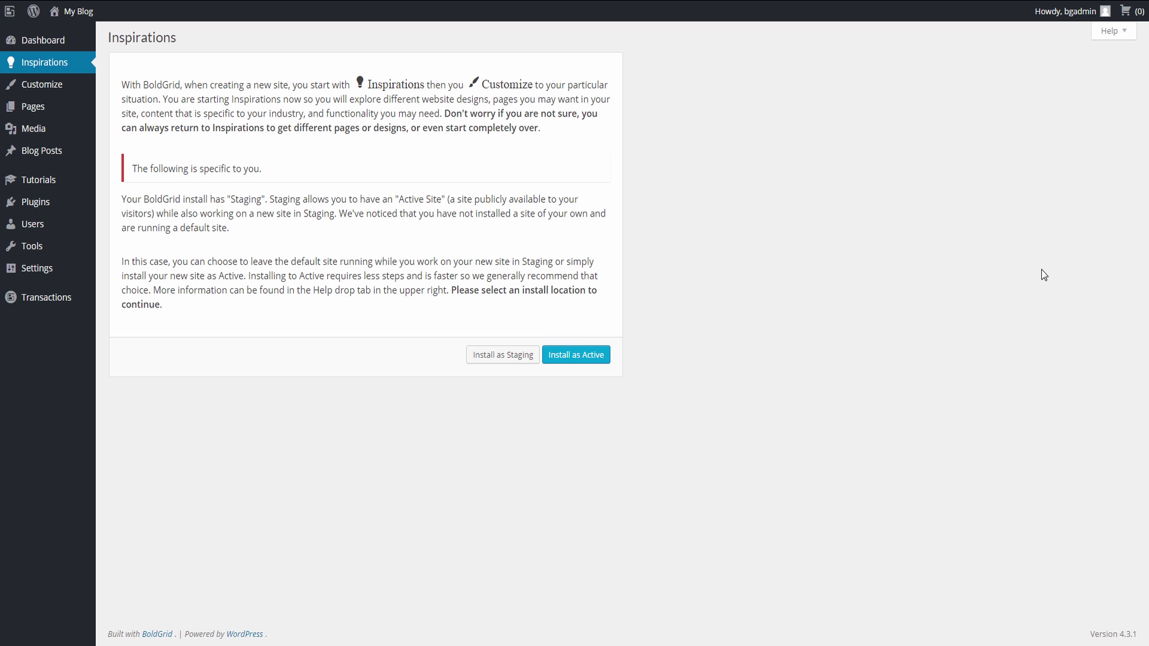
Step: Choose to install as the Active site and pick the Real Estate category
click(602, 357)
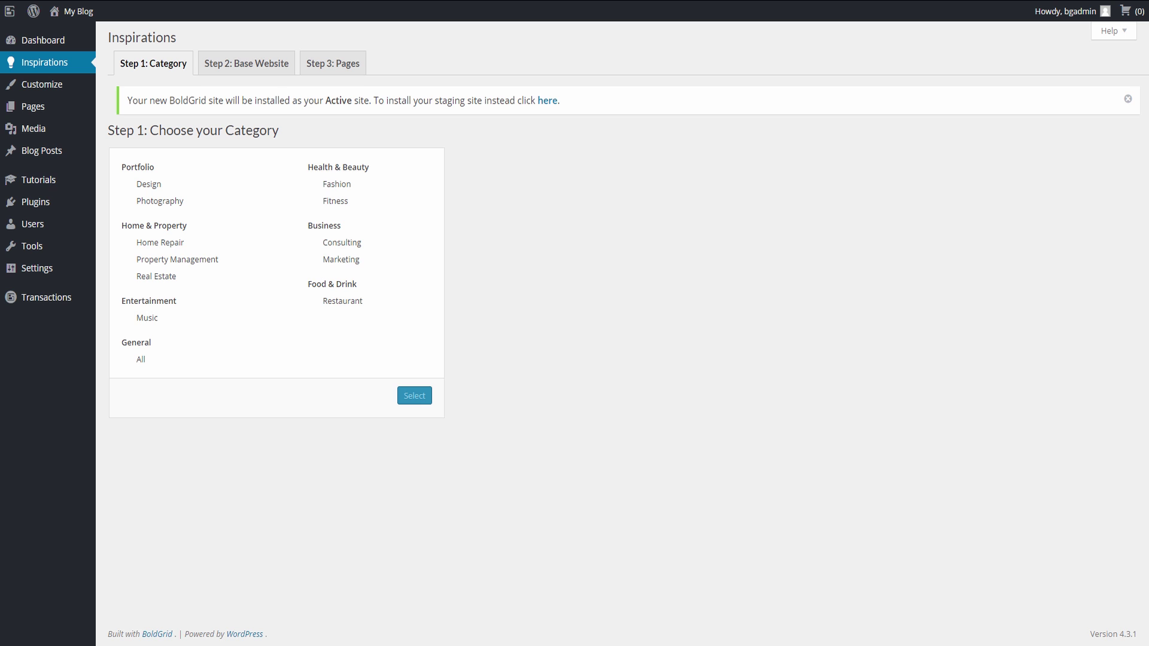
click(157, 276)
Step: Preview the Pavilion base website, then select Pavilion as the base
click(413, 396)
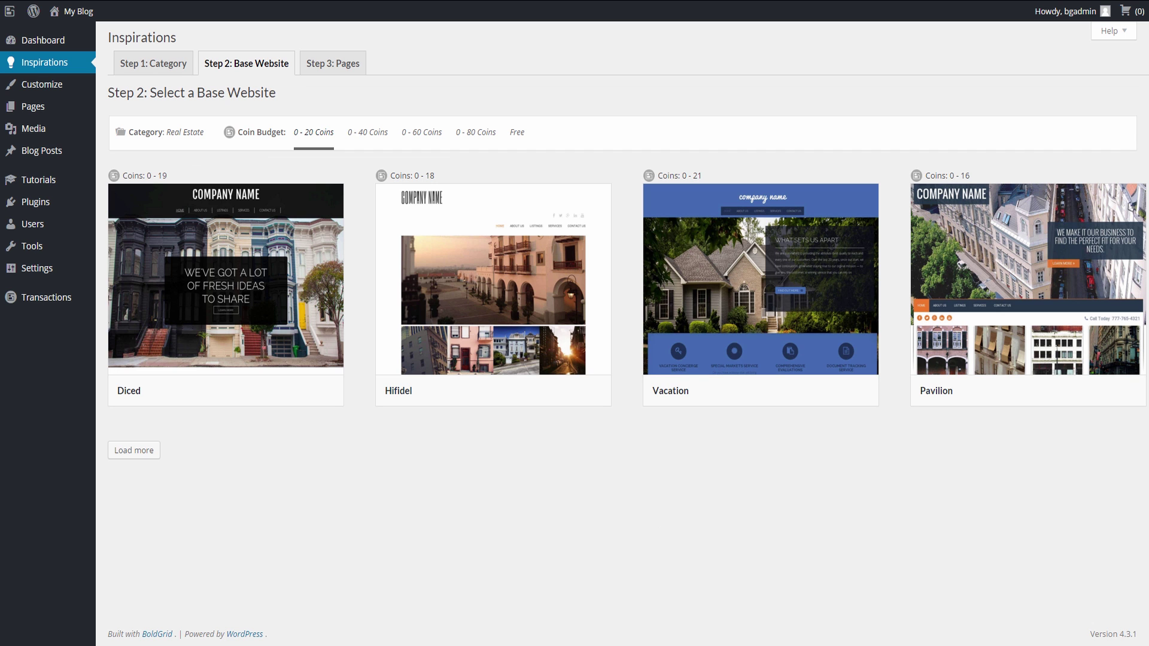
click(1006, 264)
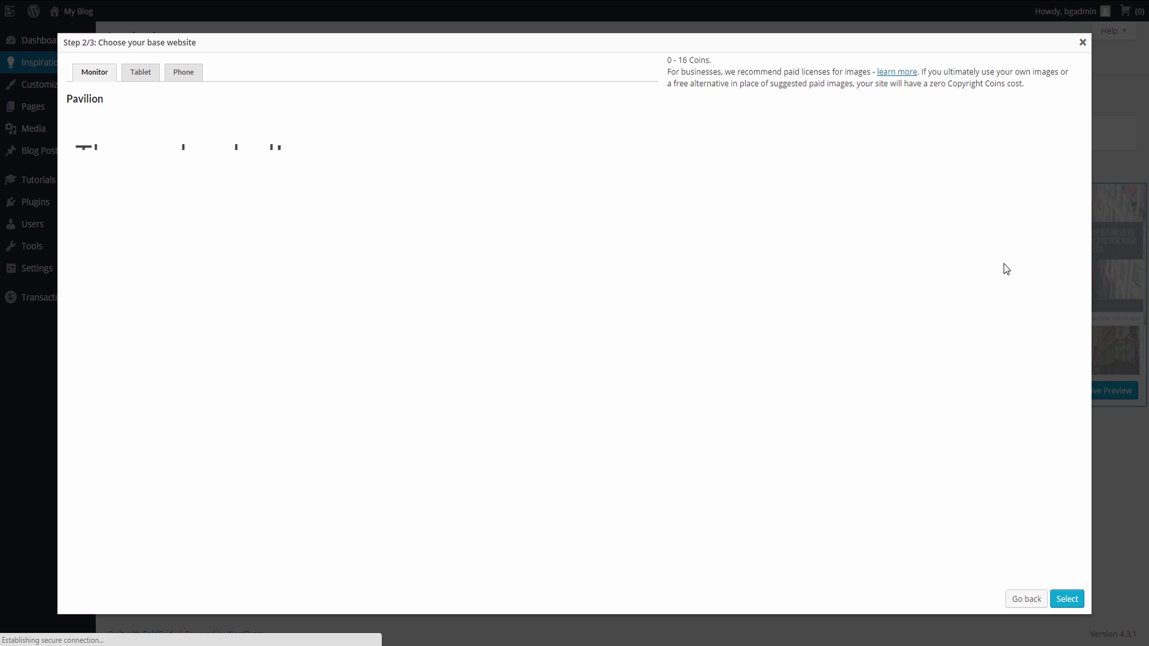
click(1082, 43)
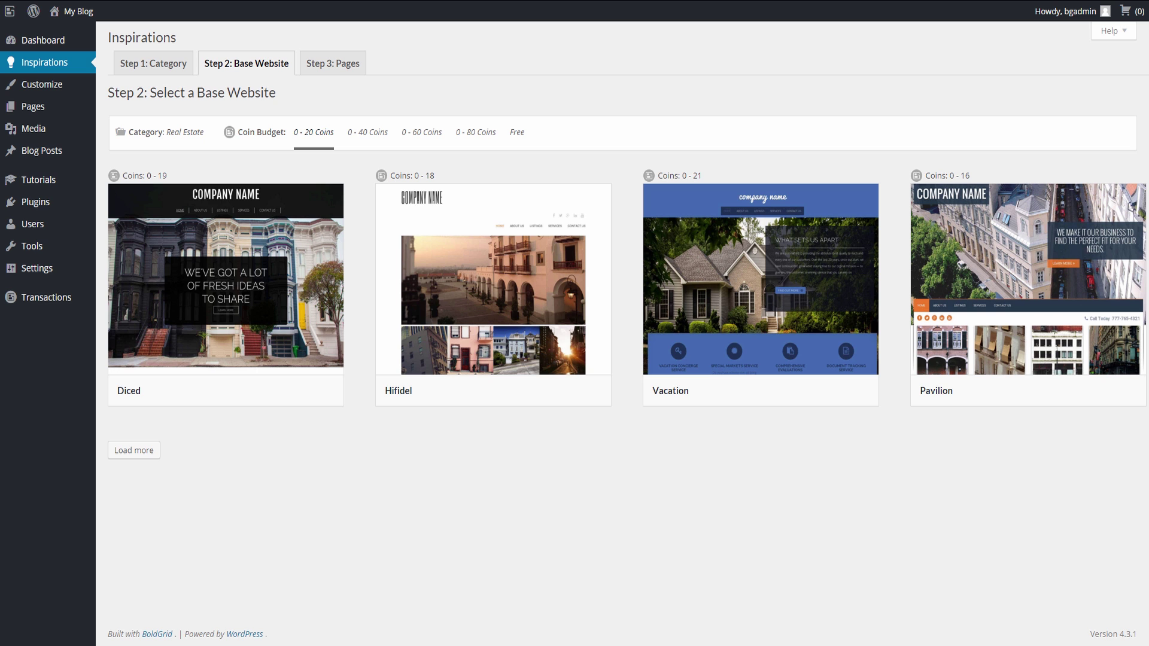
mouse_move(1012, 324)
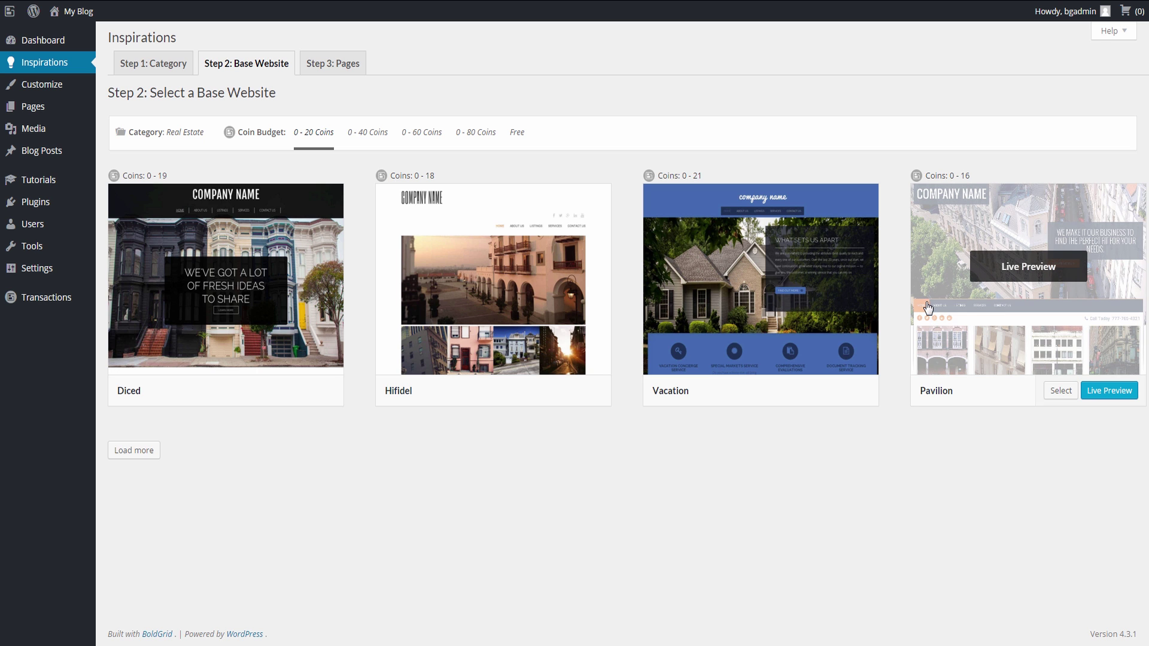
click(1061, 391)
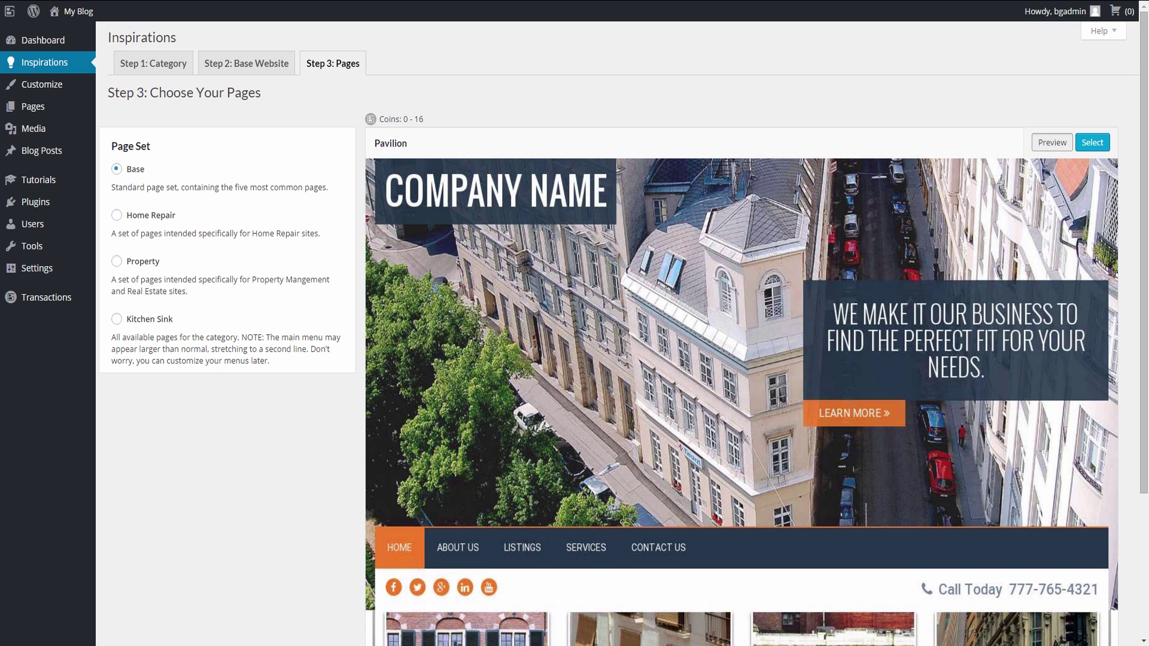
click(1049, 145)
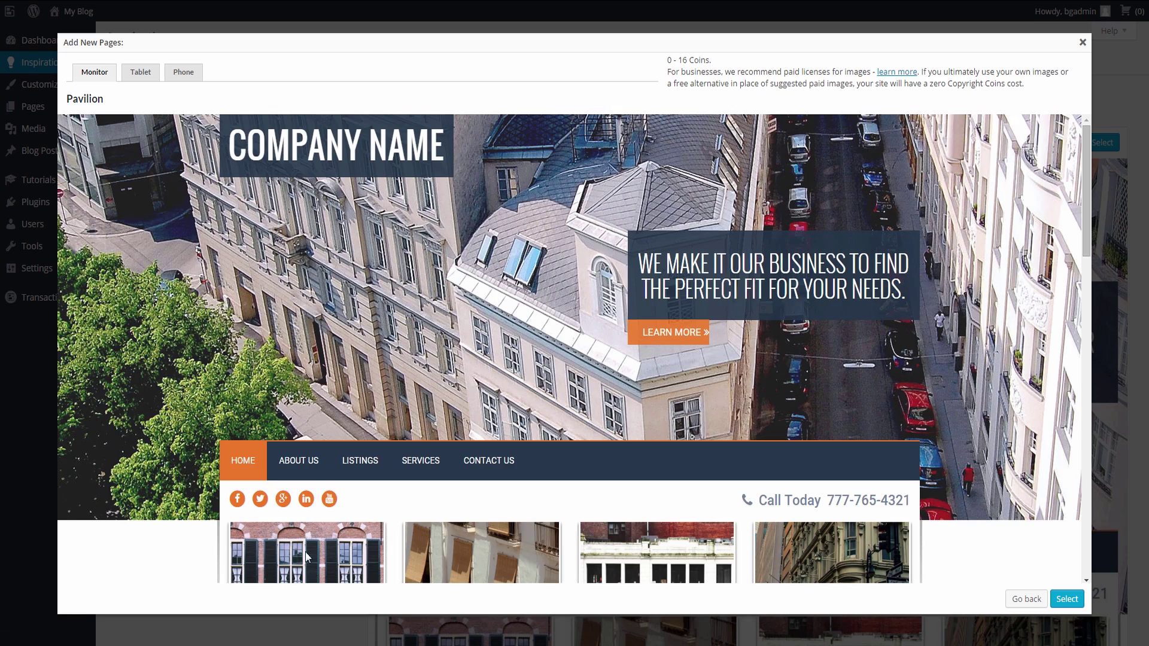
click(290, 461)
scroll(407, 400, down, 3)
scroll(428, 411, up, 3)
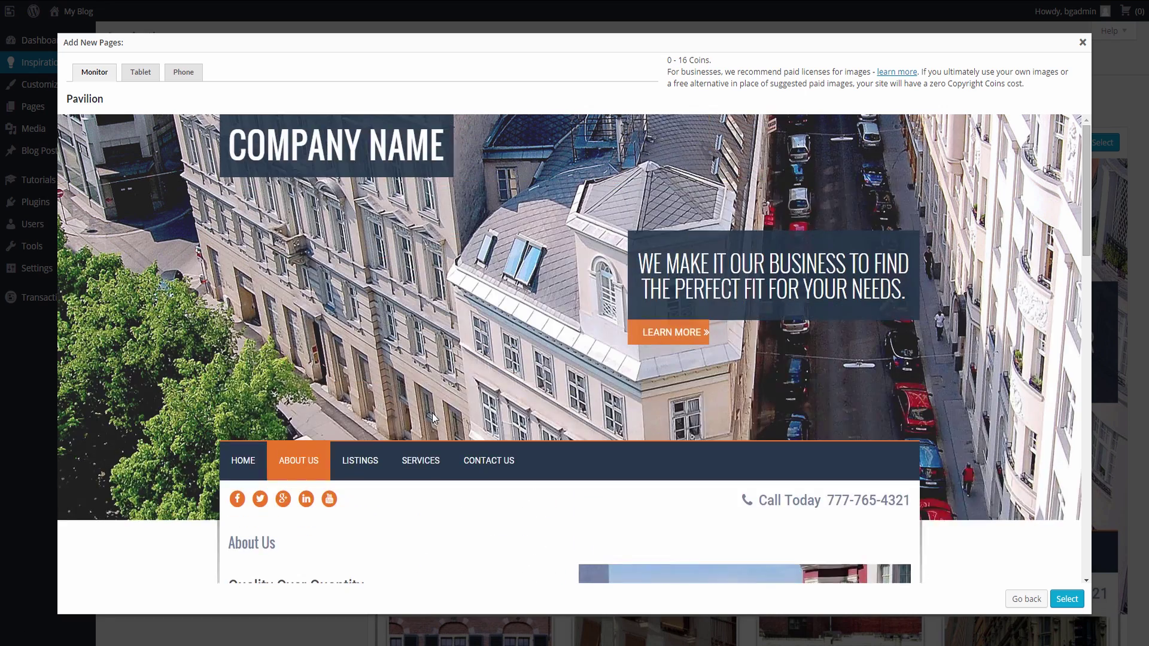
click(459, 441)
scroll(549, 411, down, 8)
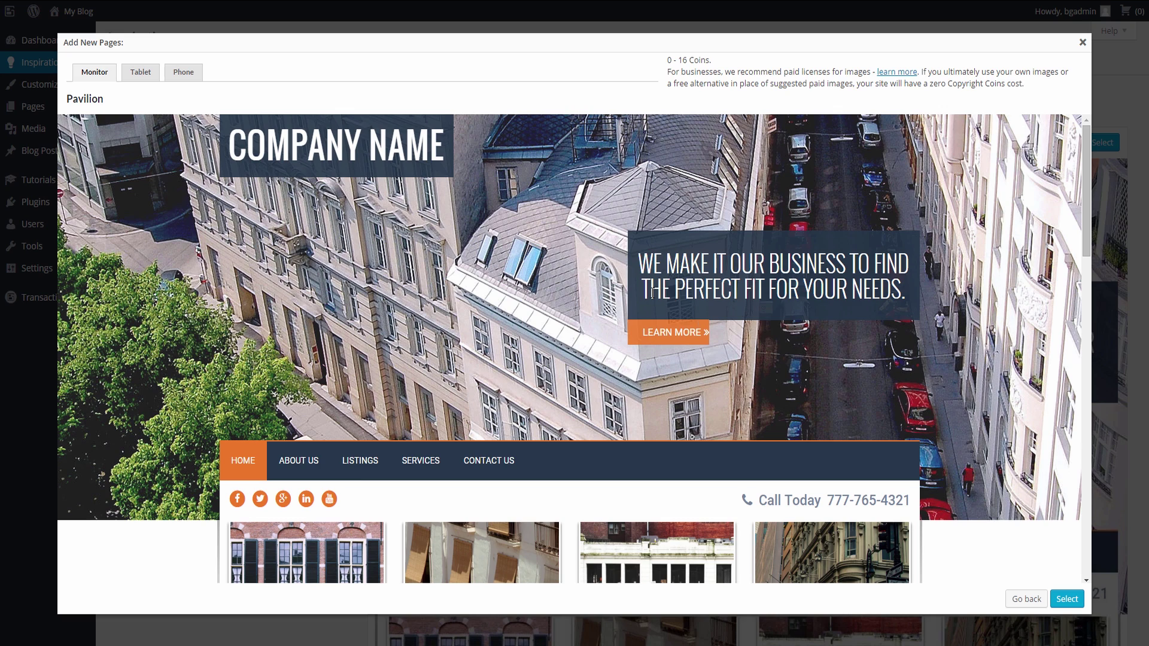
click(143, 78)
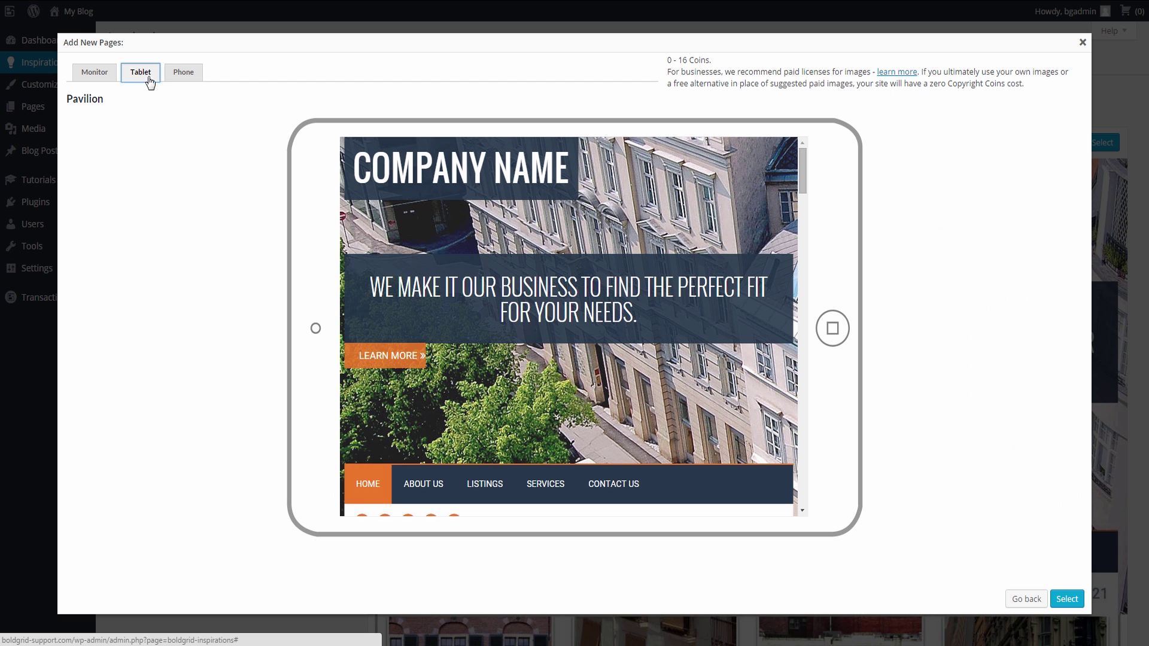
click(181, 76)
click(99, 75)
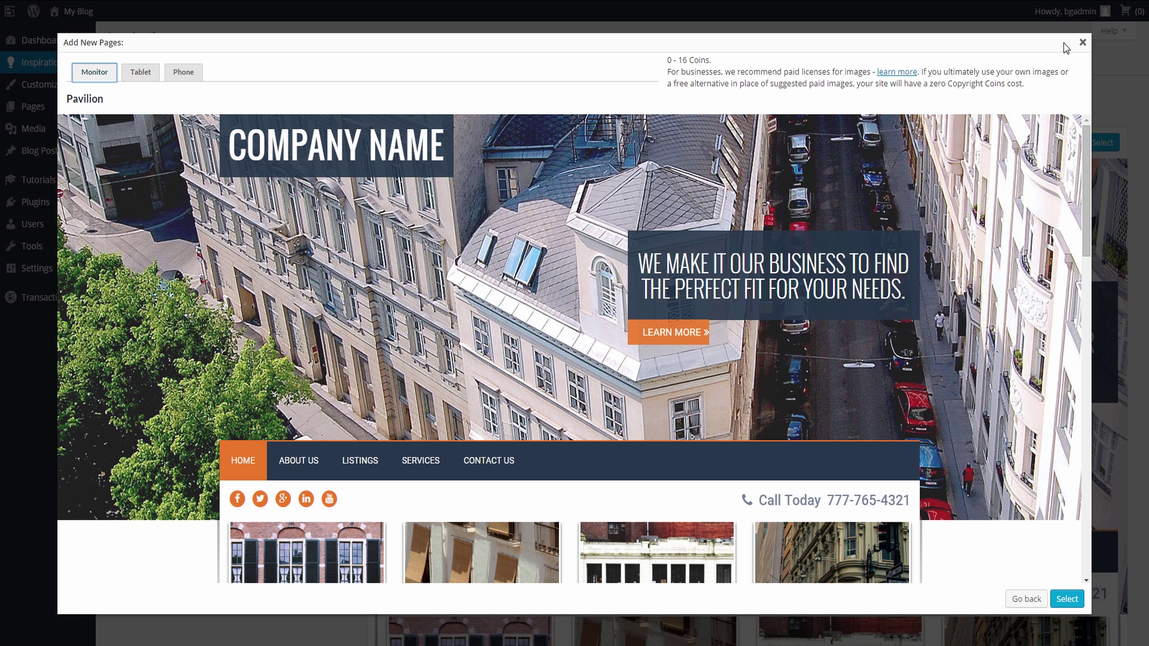
click(1082, 45)
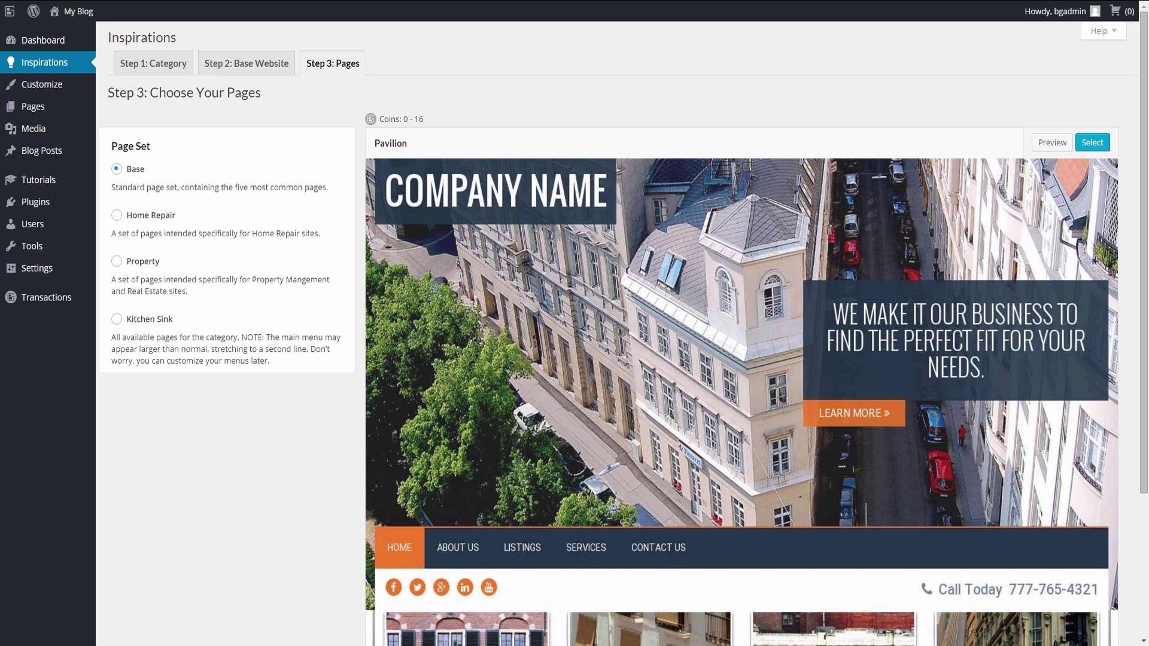
Step: Confirm Pavilion with the Base page set and install the website
click(1092, 143)
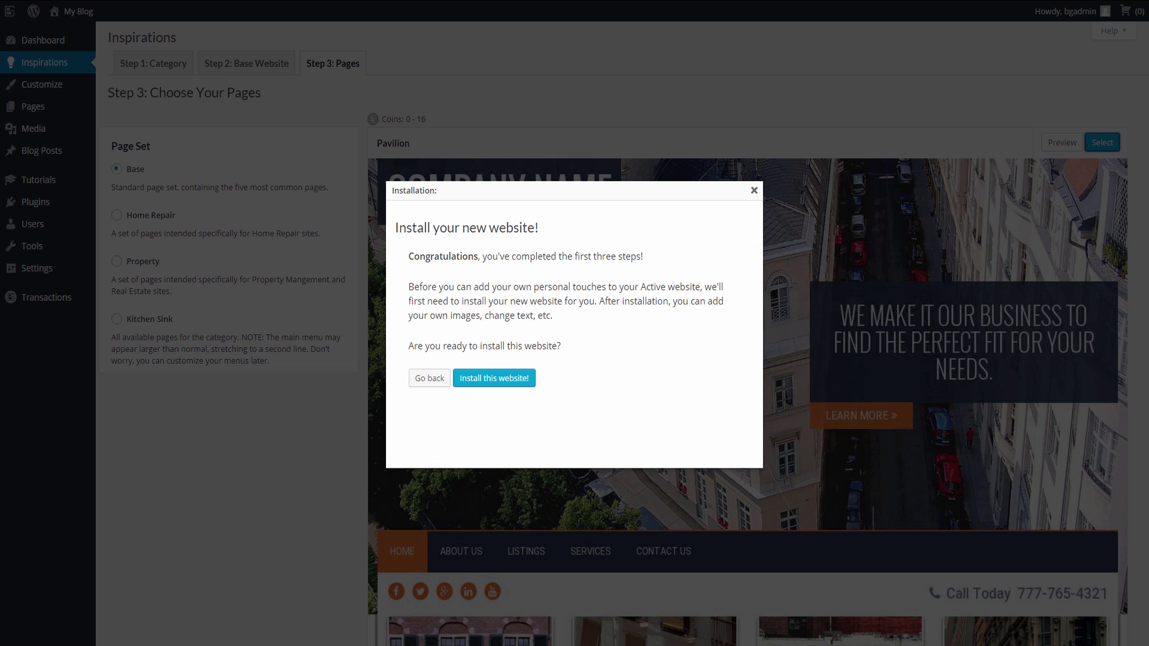
click(521, 379)
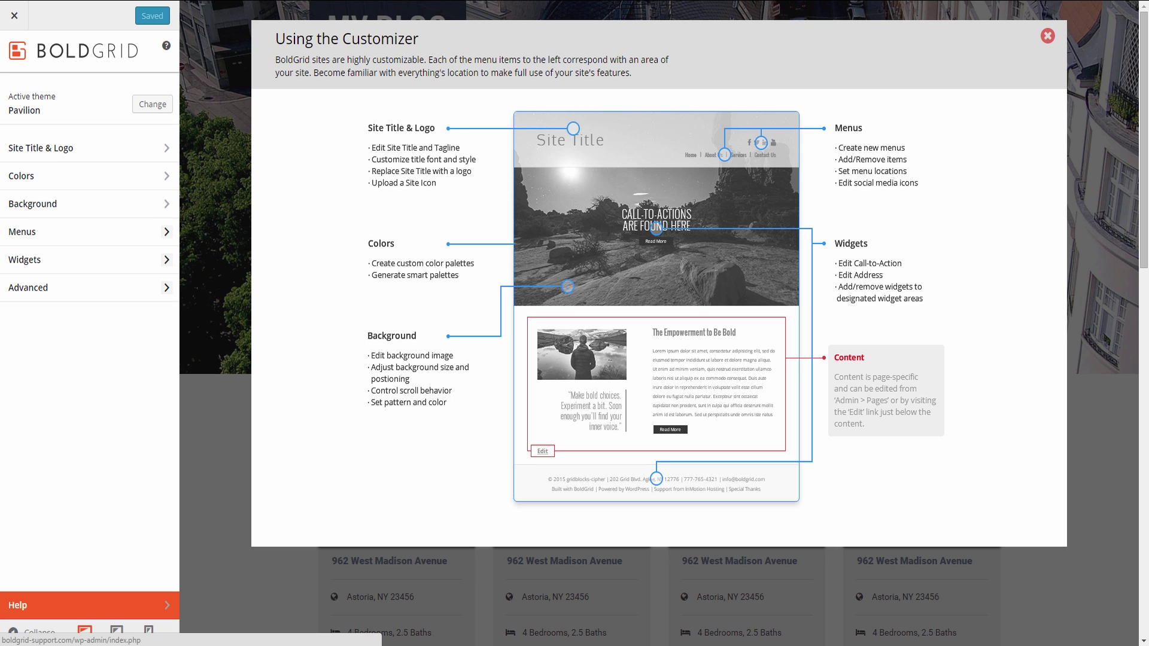
Step: Dismiss the Using the Customizer guide and check Site Title & Logo before returning
click(1048, 37)
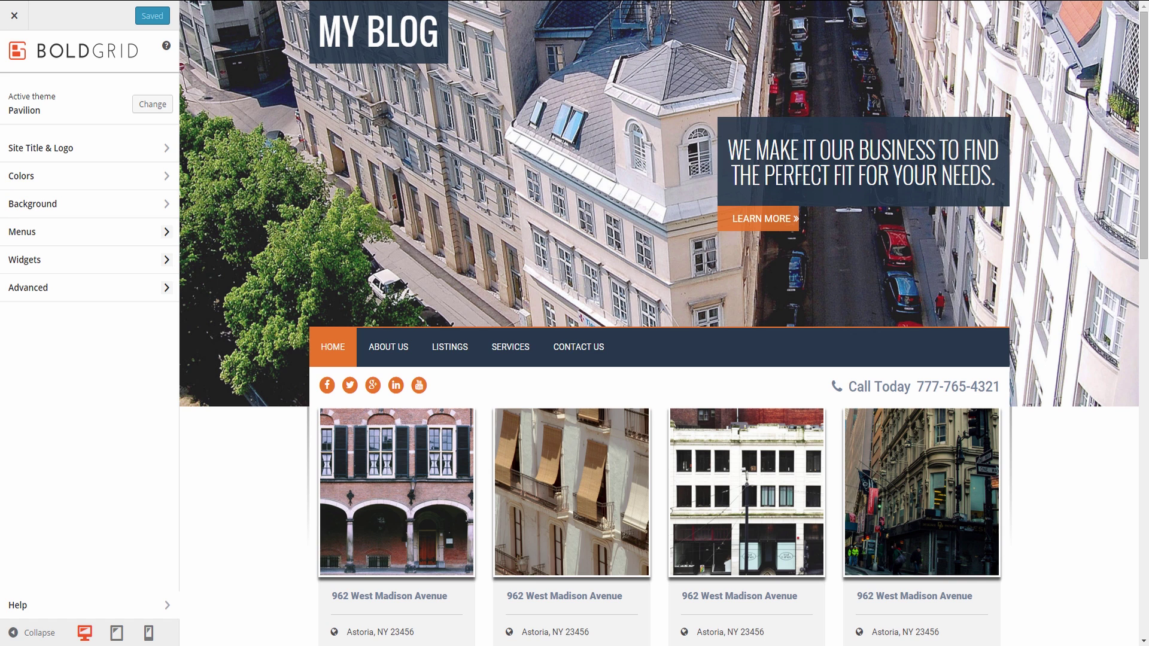
click(158, 153)
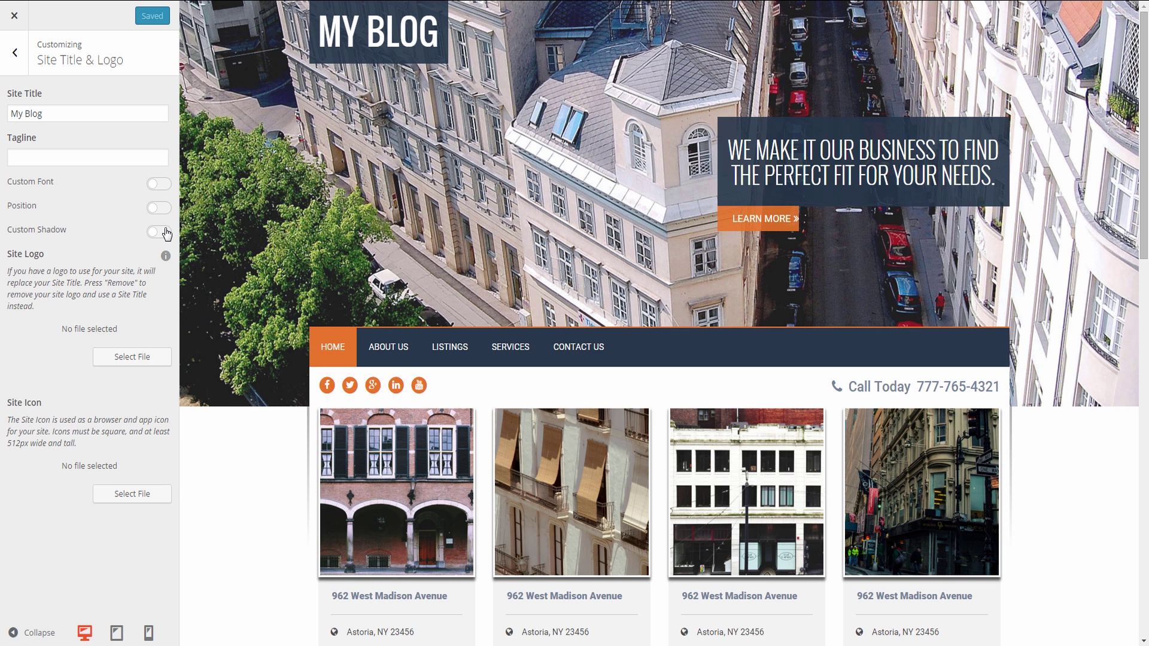
mouse_move(166, 257)
key(Escape)
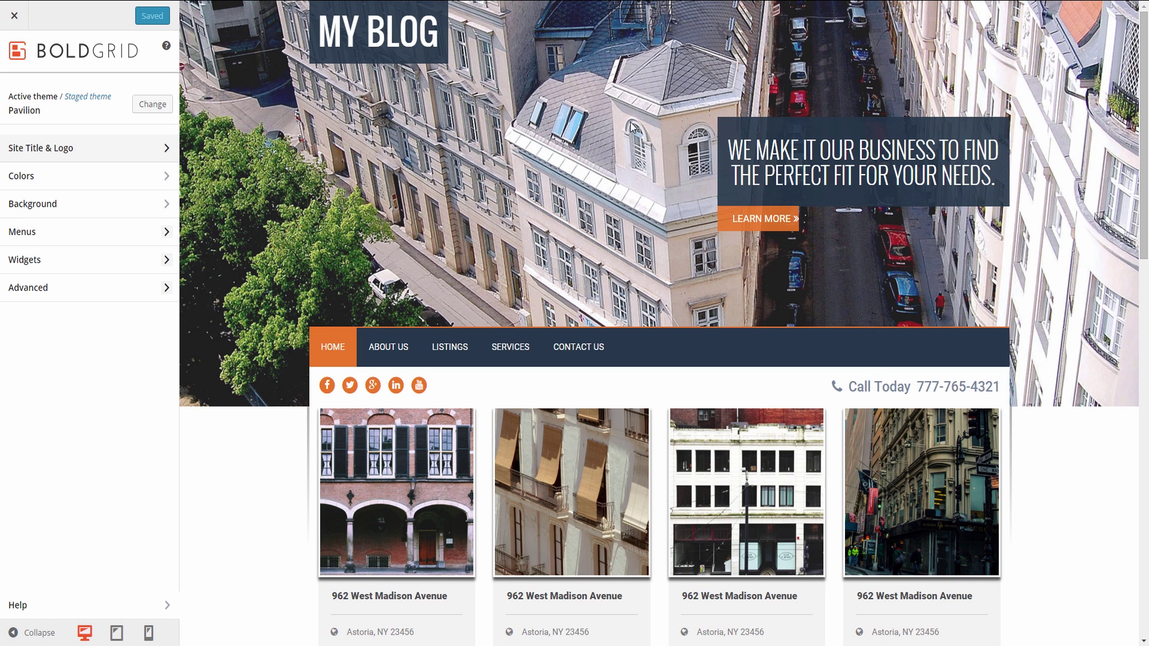
Step: In Colors, move the orange colour into the second palette slot
click(90, 177)
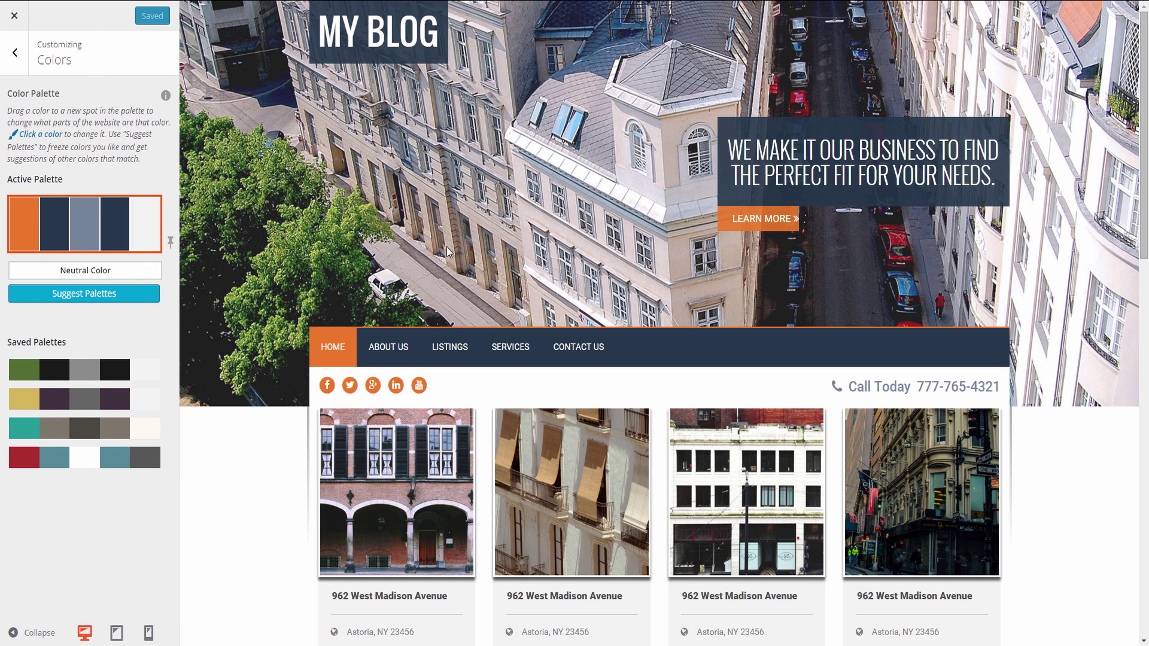
drag(33, 239, 62, 238)
click(63, 238)
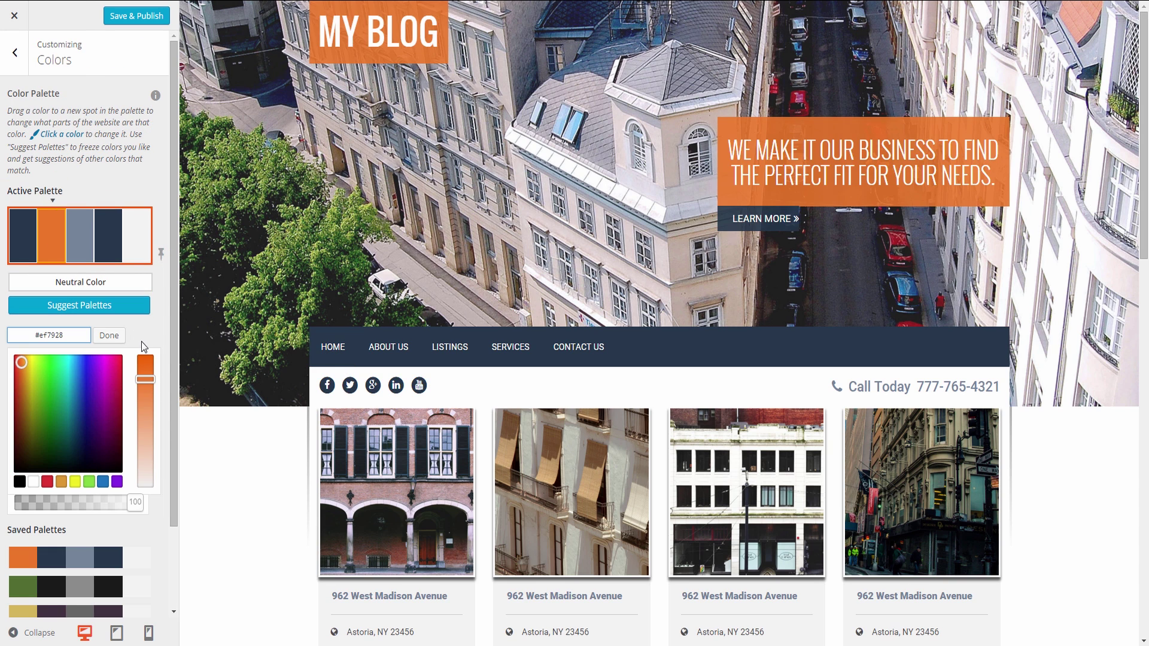
Step: Try the saved palettes, activate orange and navy, and generate suggested palettes
click(60, 587)
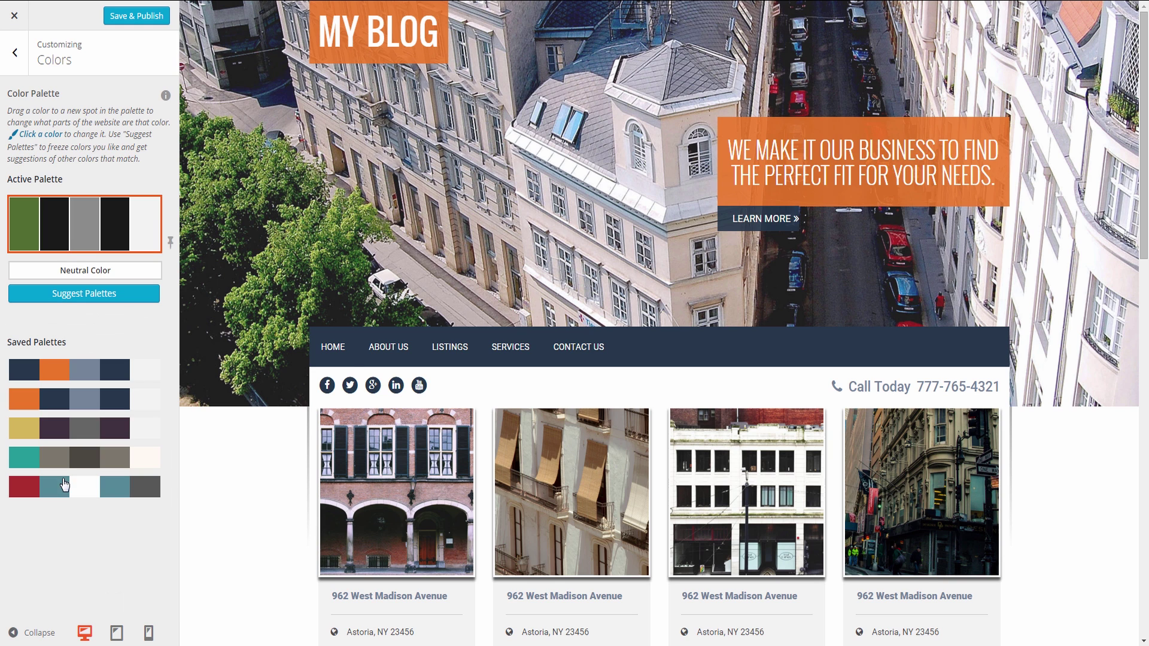
click(69, 400)
click(68, 426)
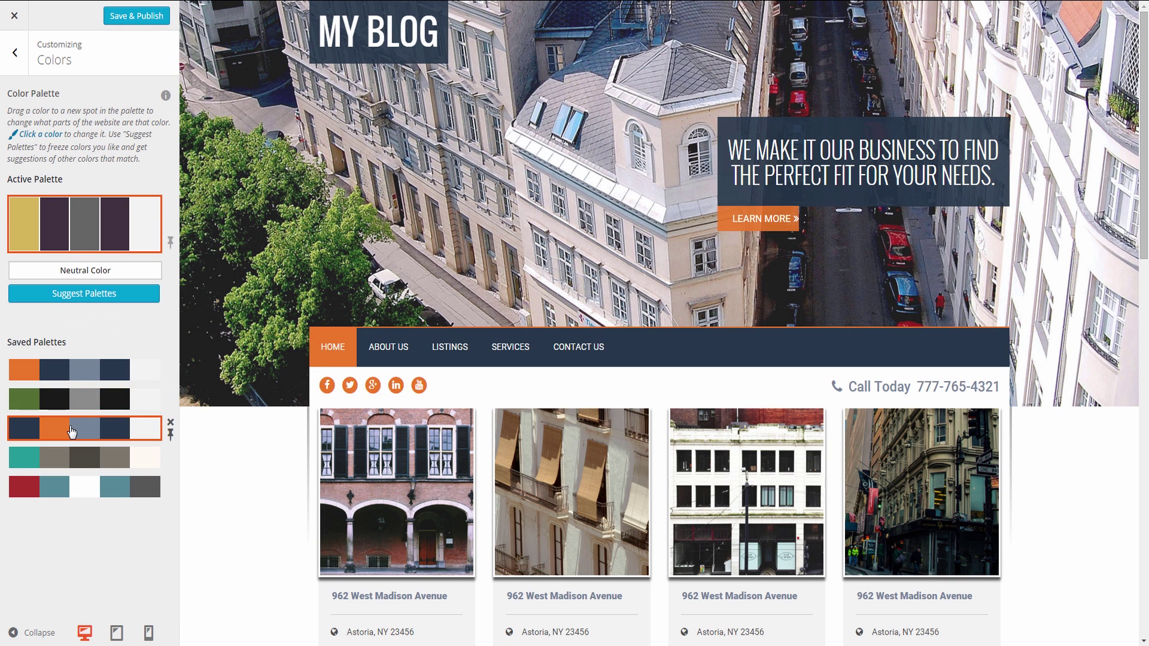
click(76, 368)
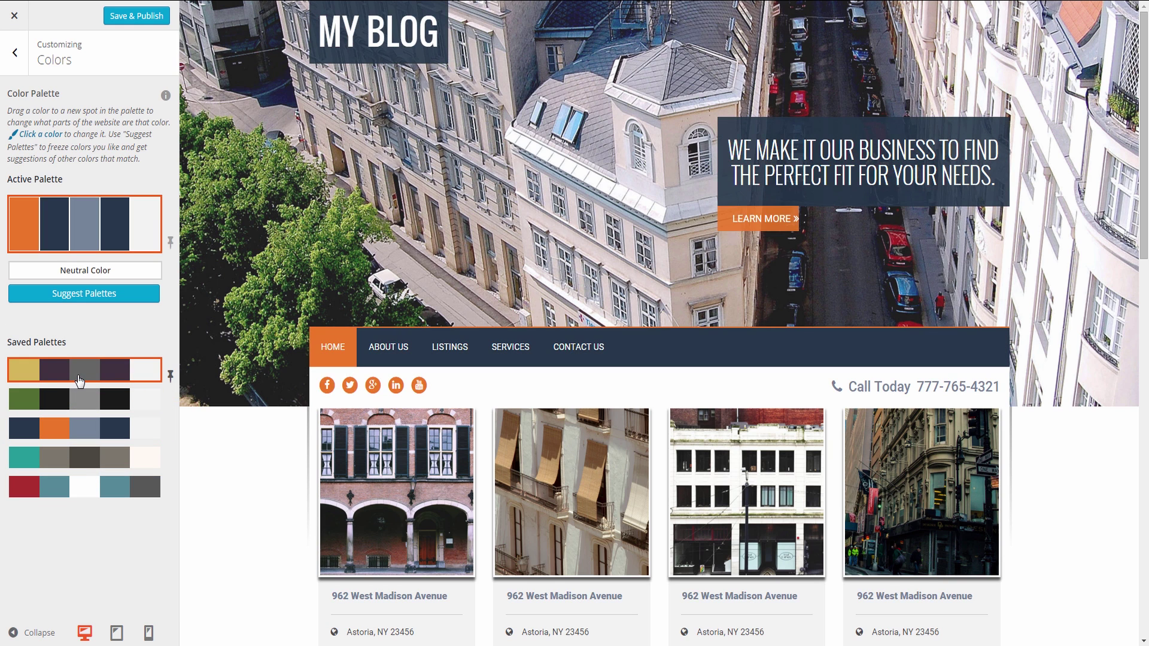
click(90, 294)
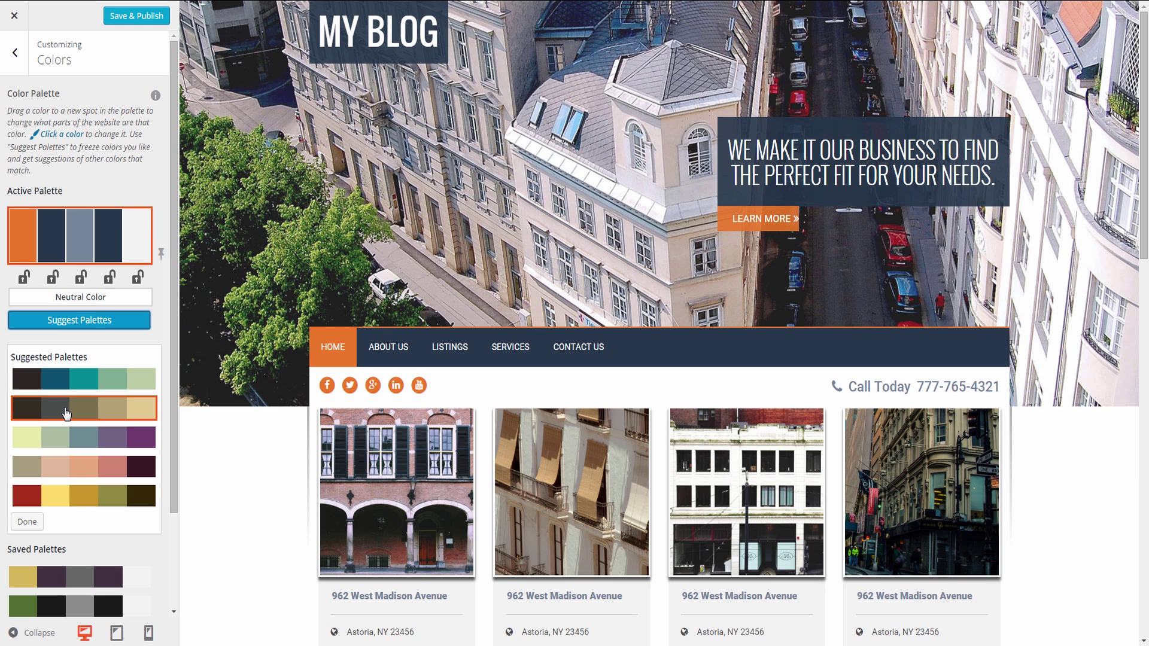
click(15, 63)
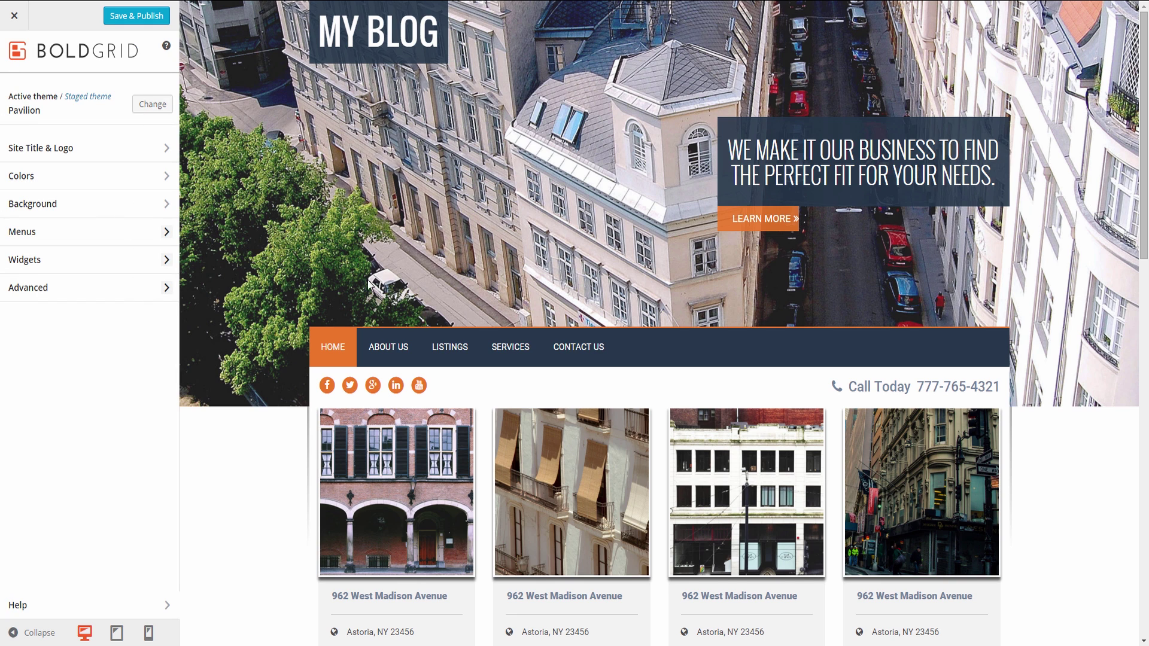
Step: Browse background image choices, searching BoldGrid Connect for more images
click(111, 208)
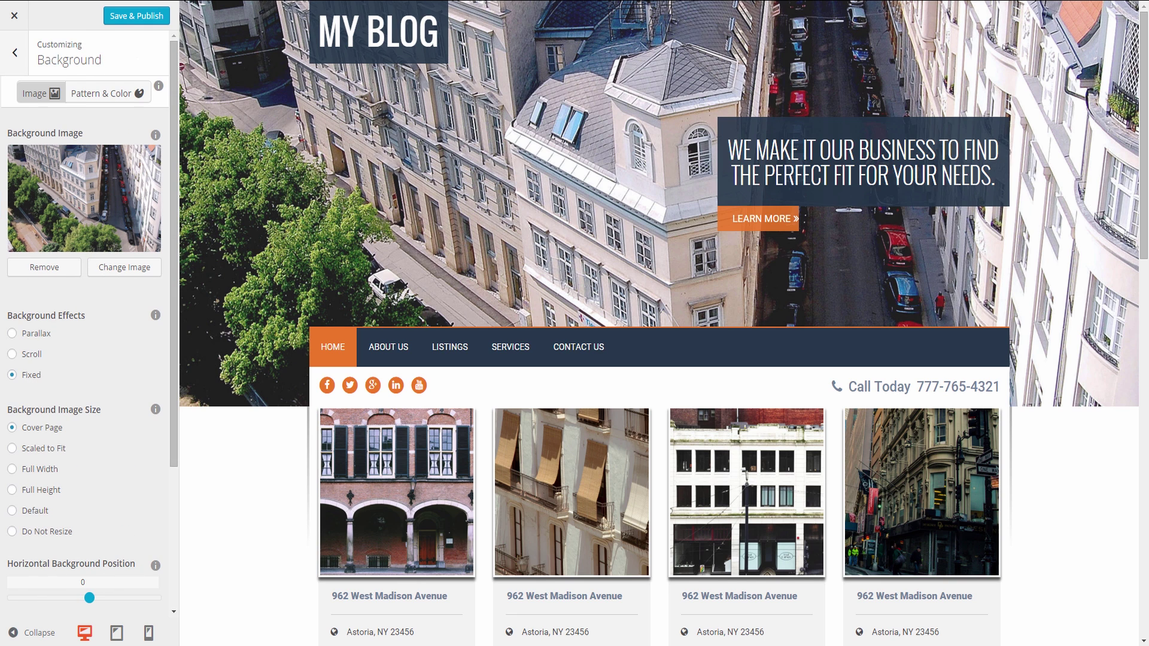
click(132, 276)
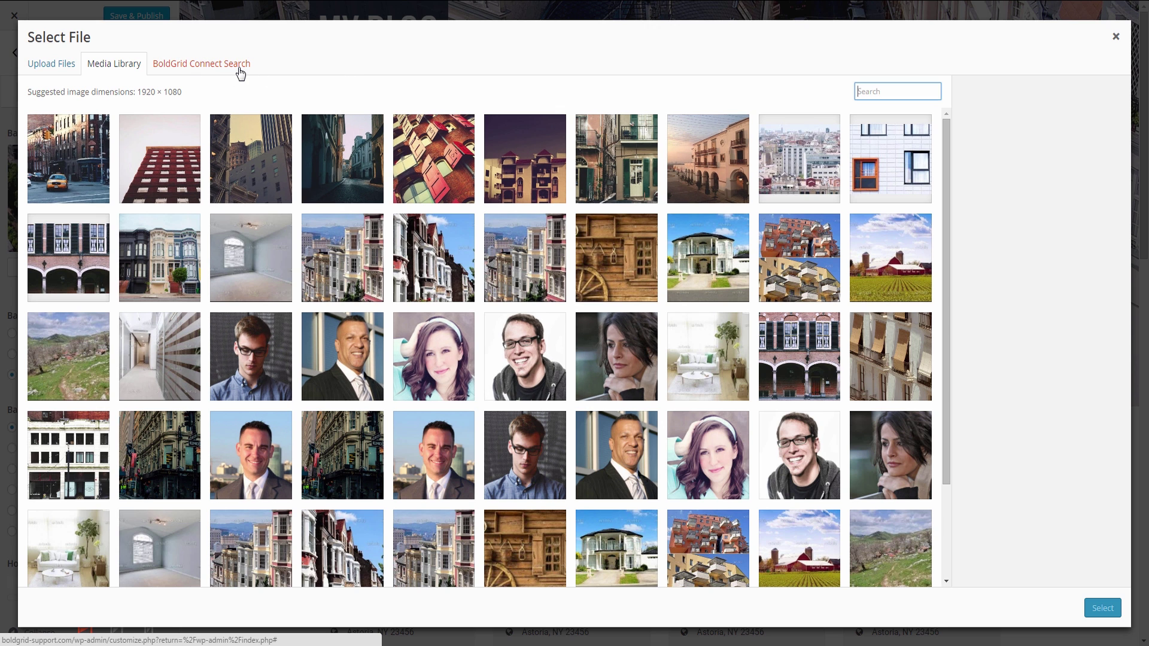
click(240, 73)
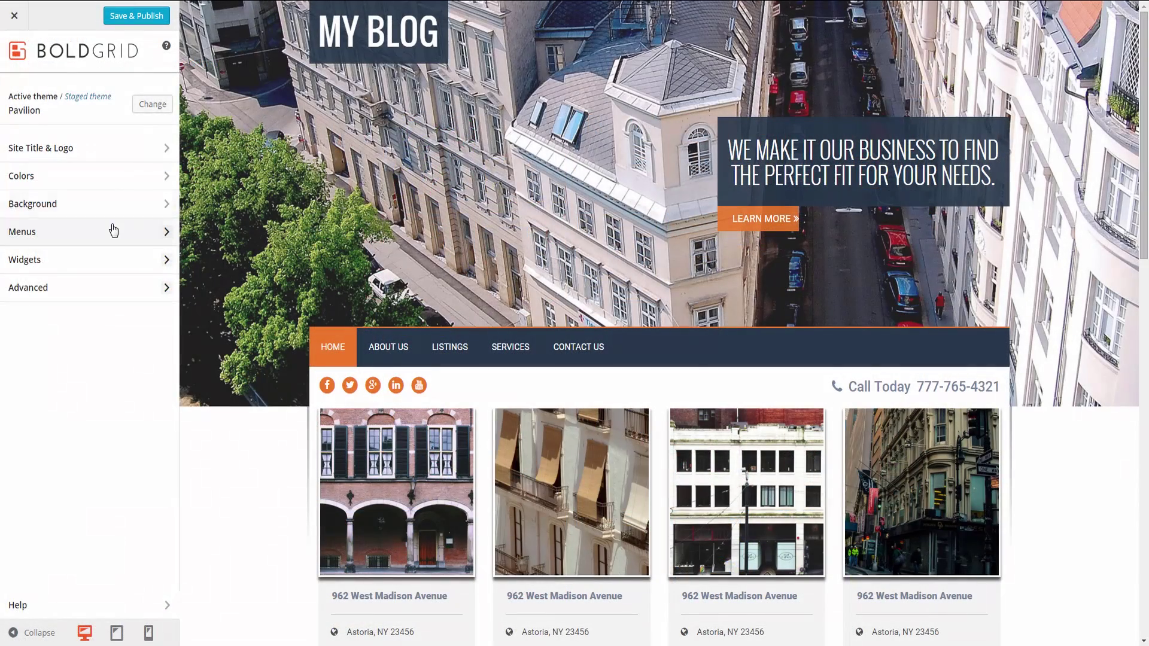
Step: Add the Listings page to the 'new' menu and look at the Social Media menu
click(113, 229)
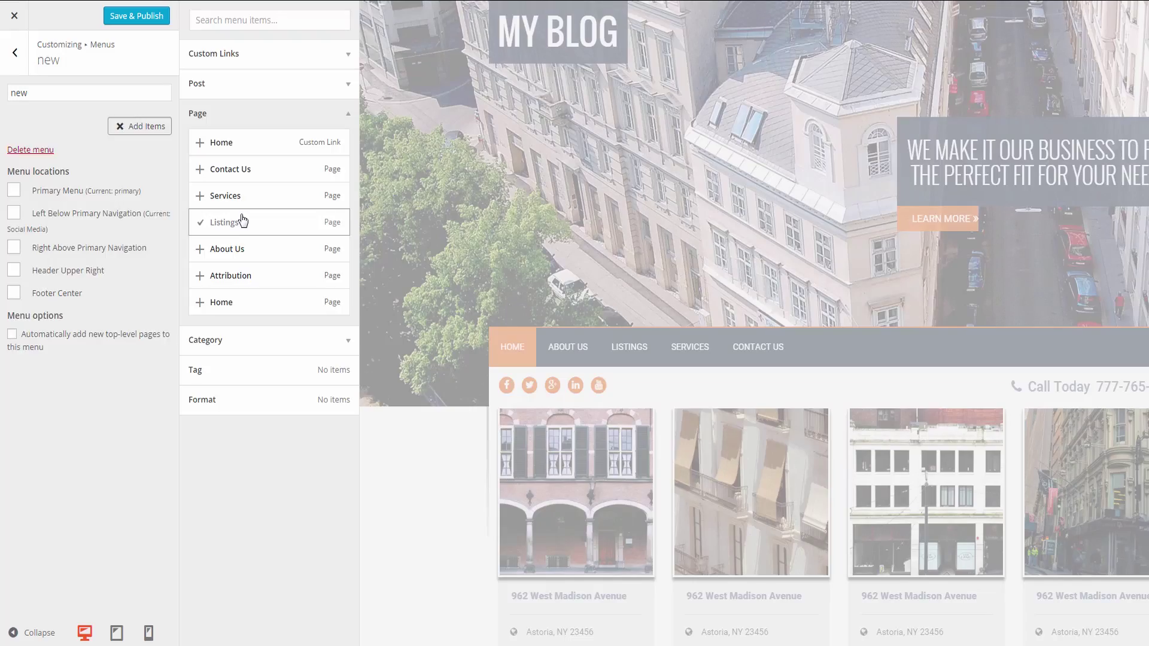
click(237, 222)
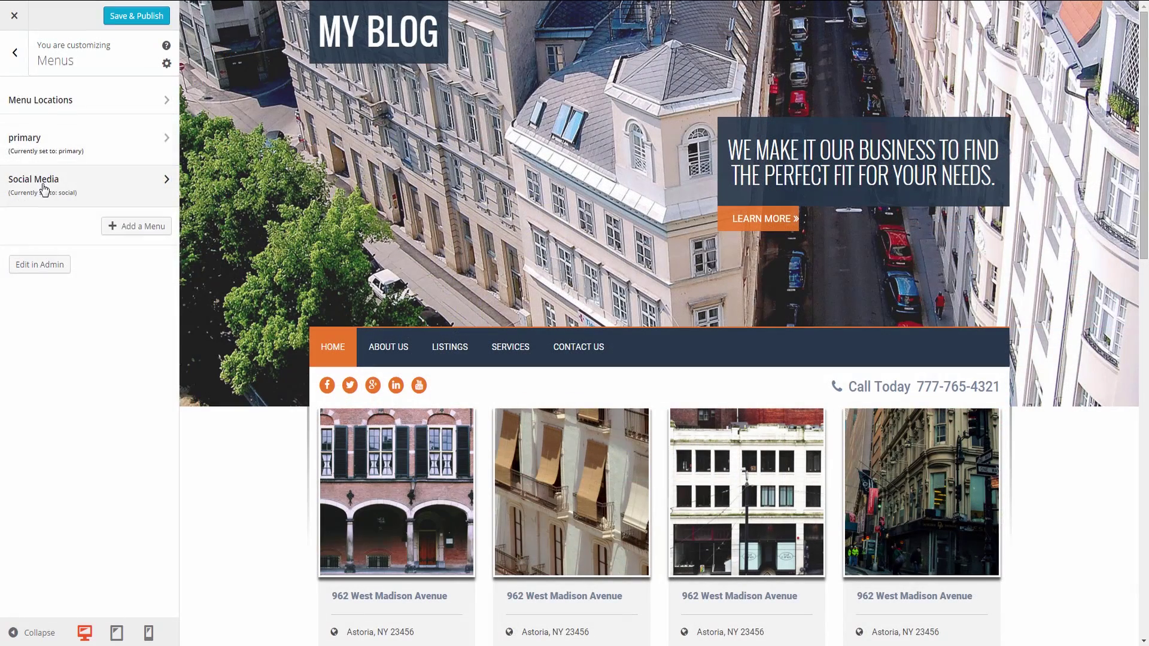
click(43, 186)
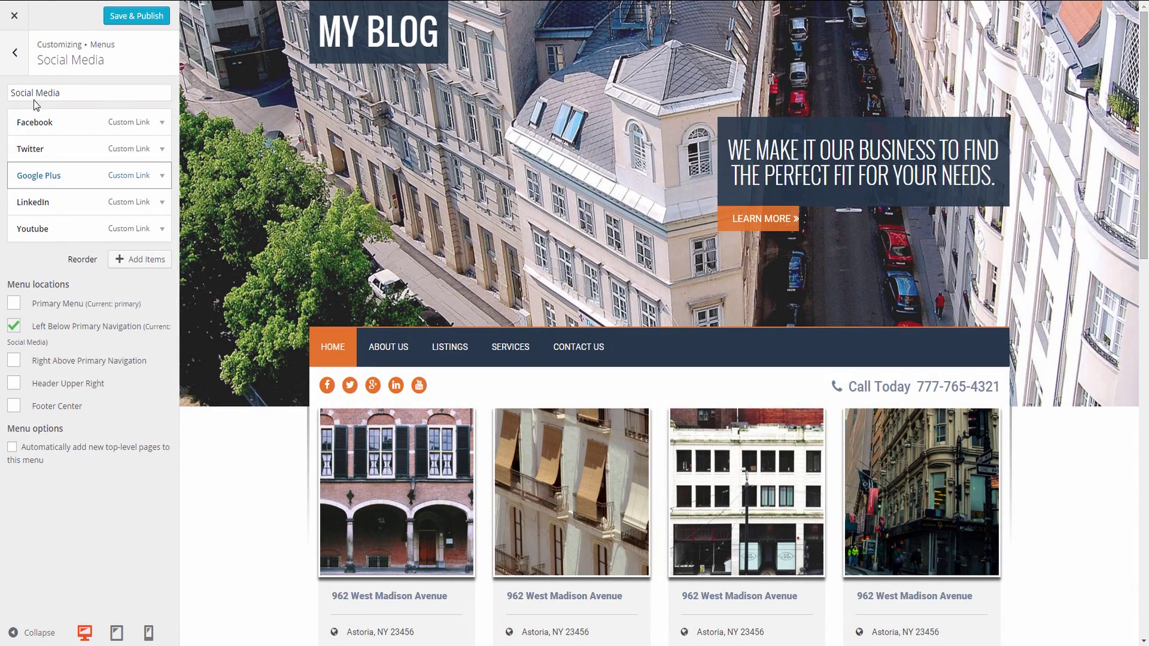
click(16, 60)
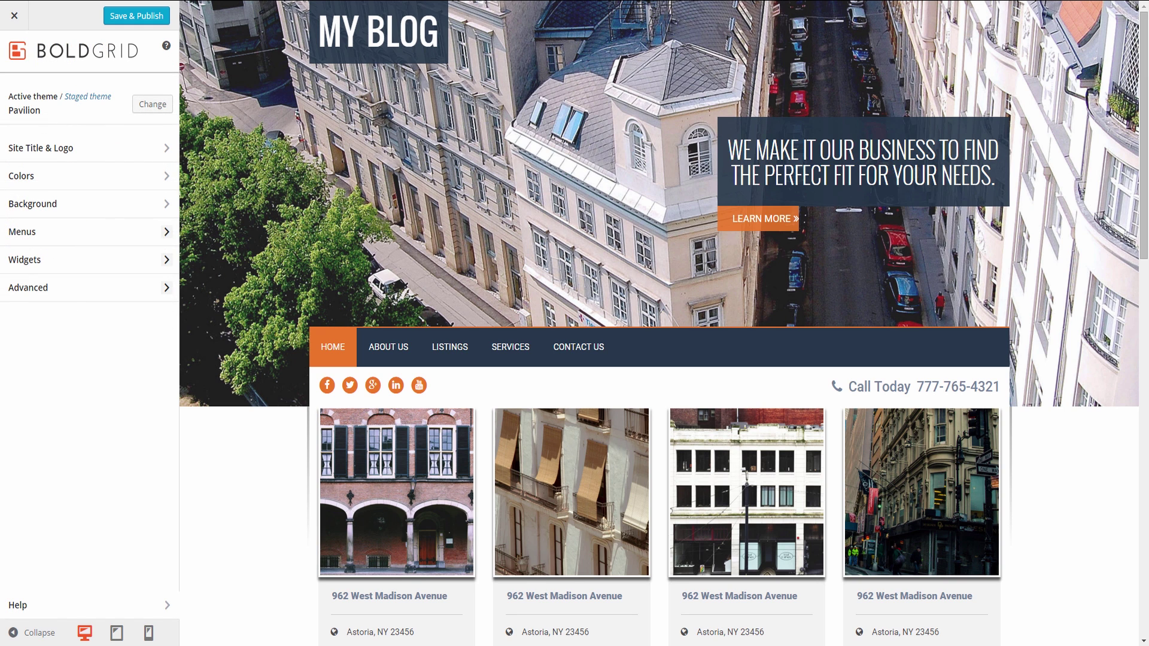
Step: Expand the Call To Action and Contact Info widgets in their widget areas
click(21, 259)
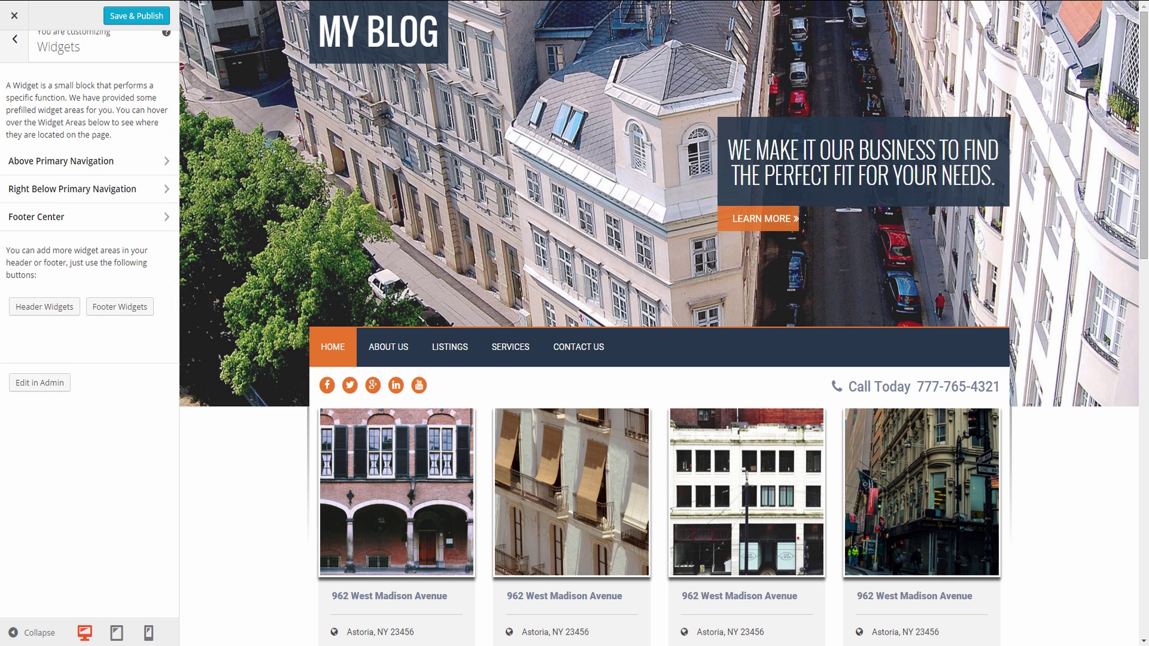
click(139, 170)
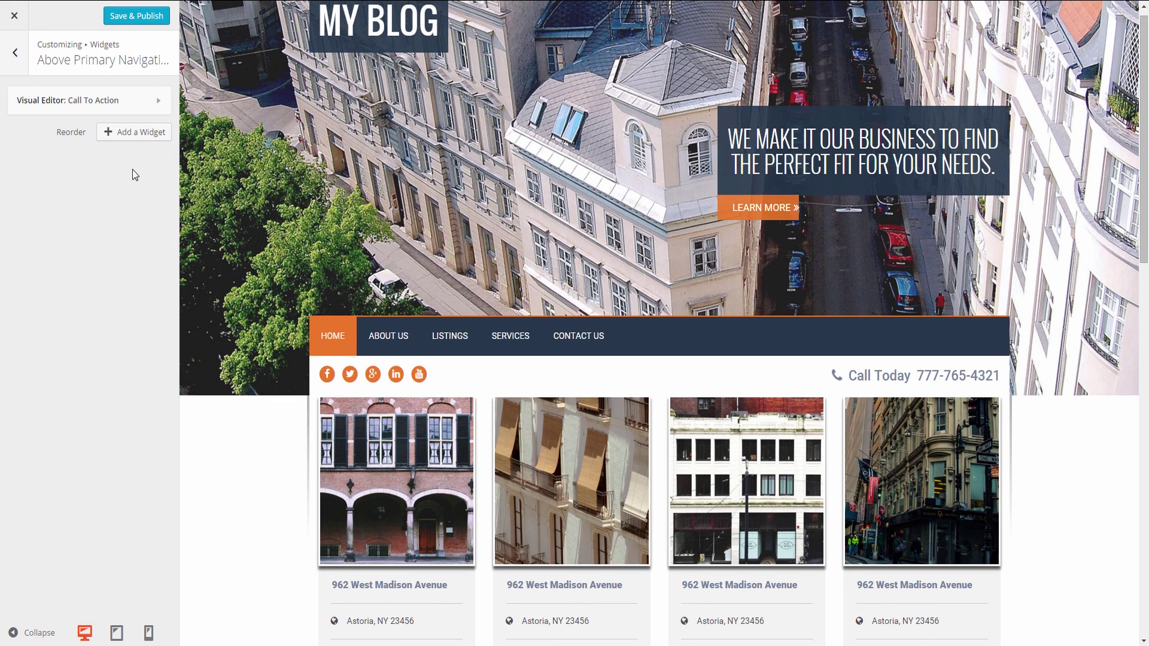
click(81, 108)
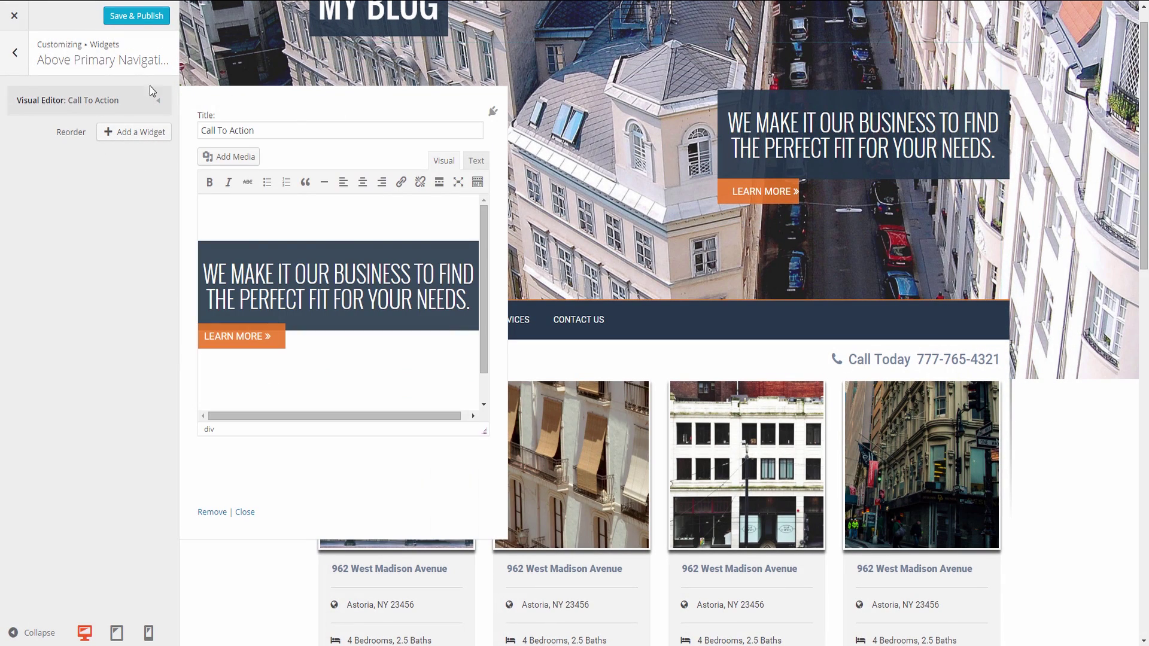
click(15, 53)
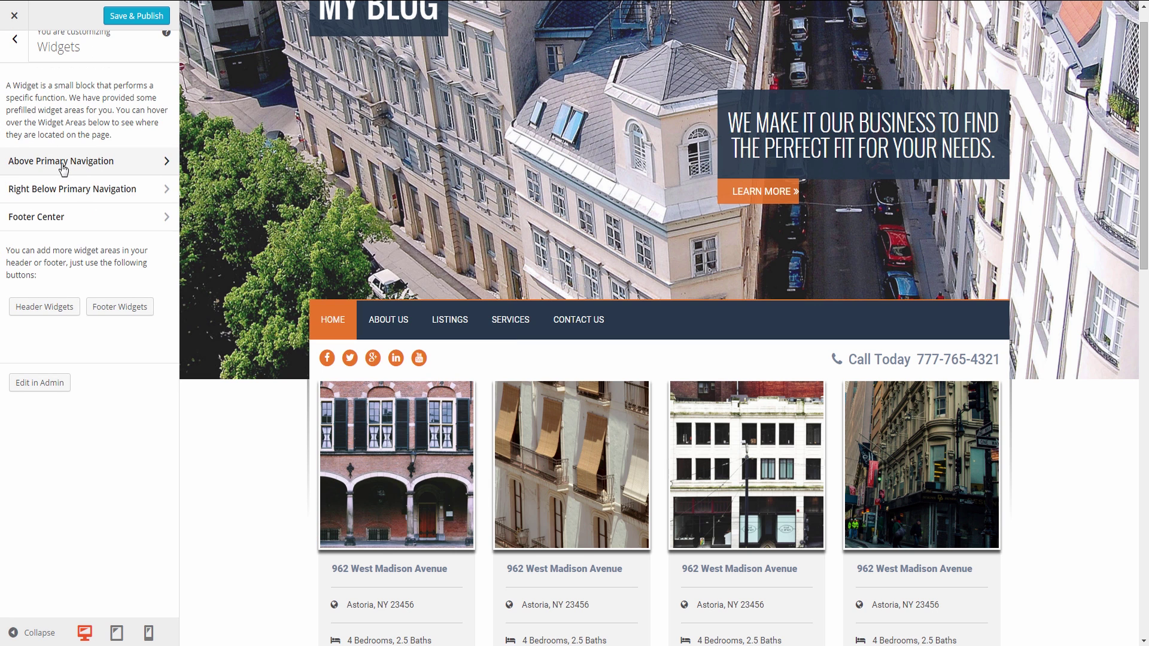
click(72, 217)
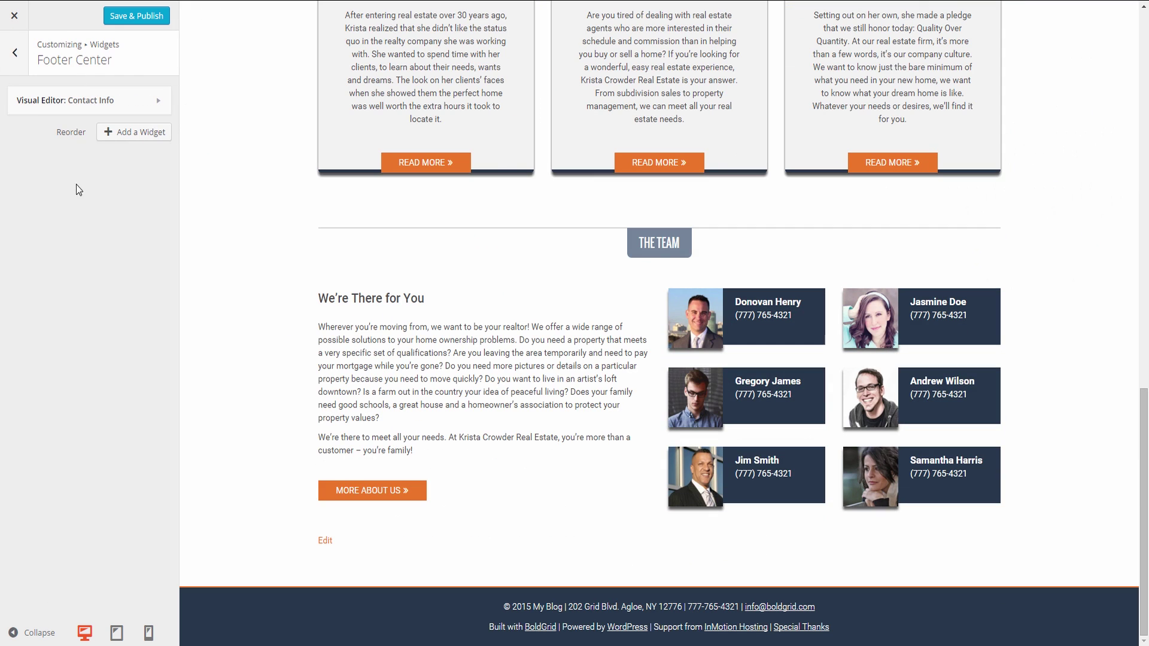
click(94, 100)
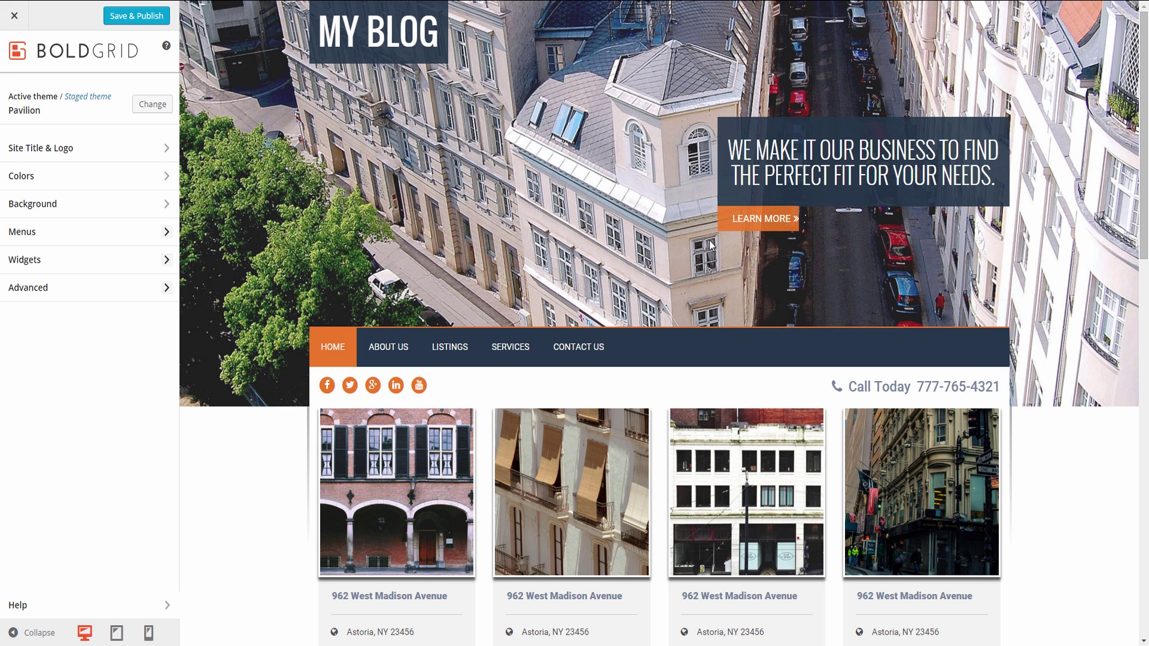
click(15, 53)
Step: Review the Advanced Header, Footer and Custom JS & CSS settings, then close the customizer
click(118, 287)
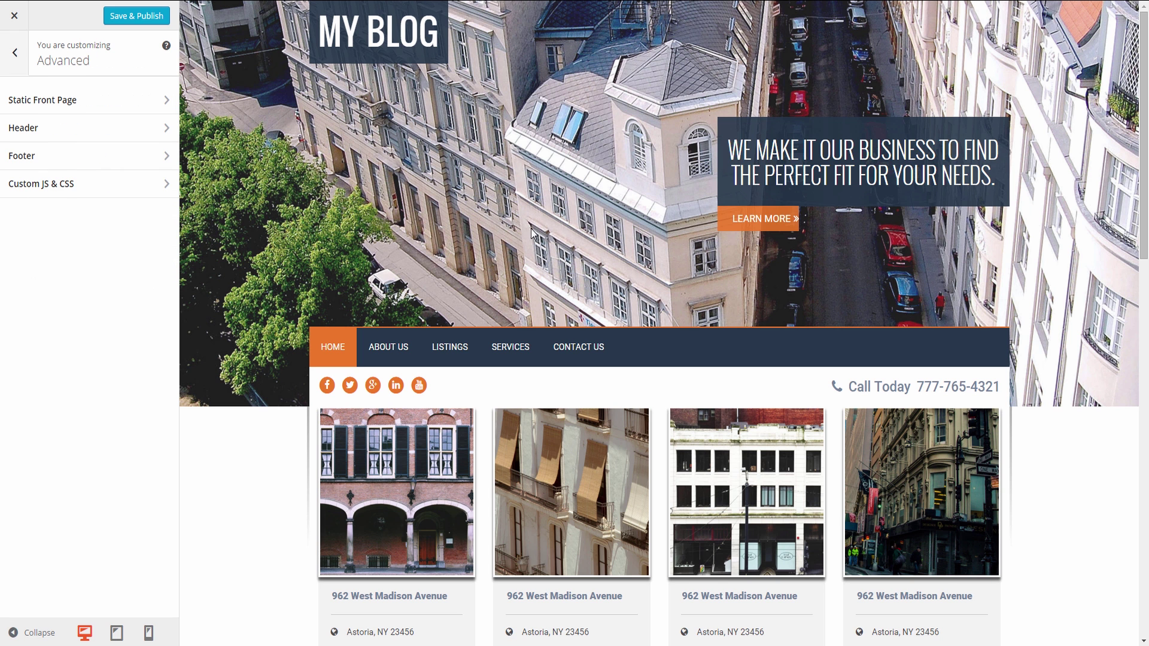
click(46, 131)
click(15, 57)
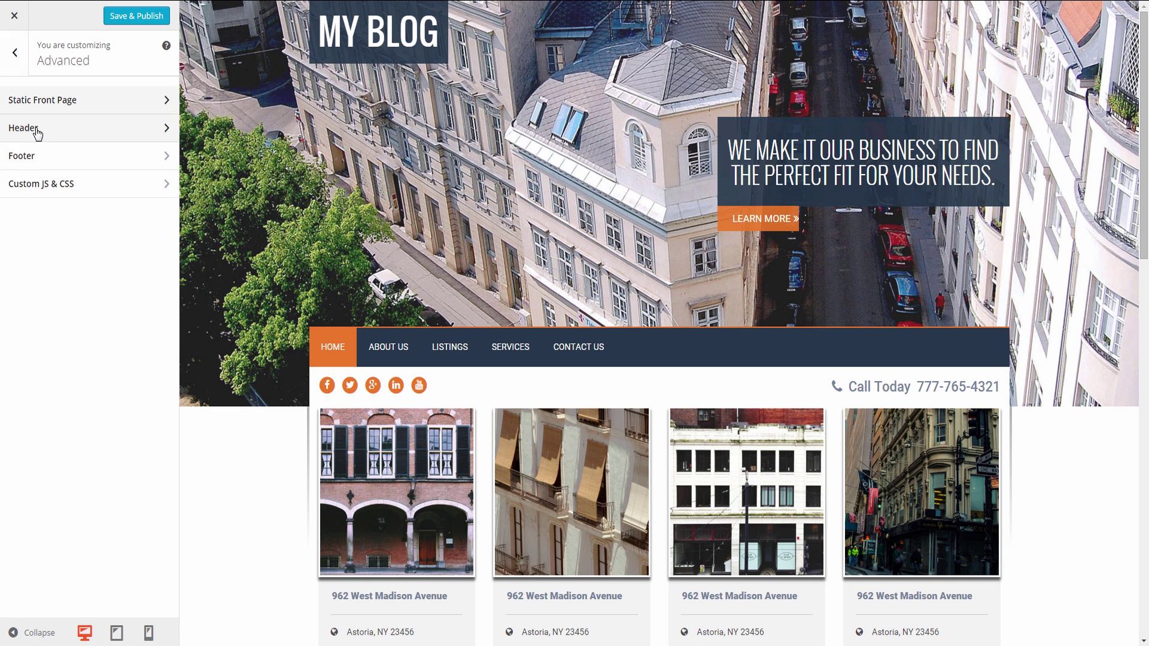
click(50, 168)
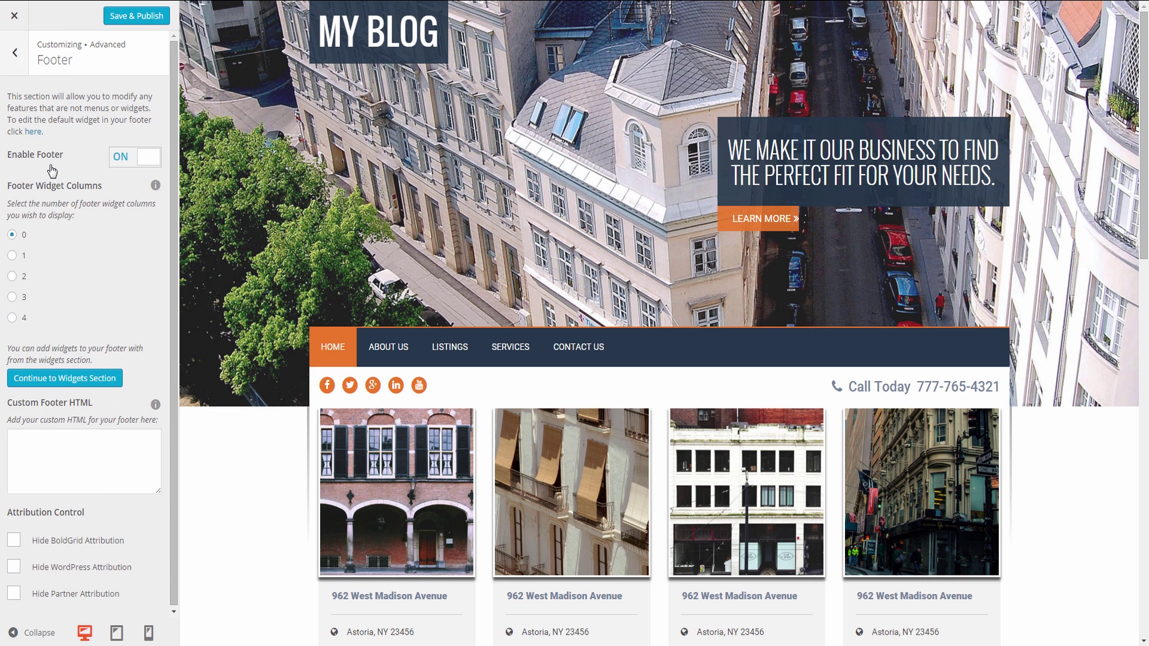
click(14, 53)
click(41, 187)
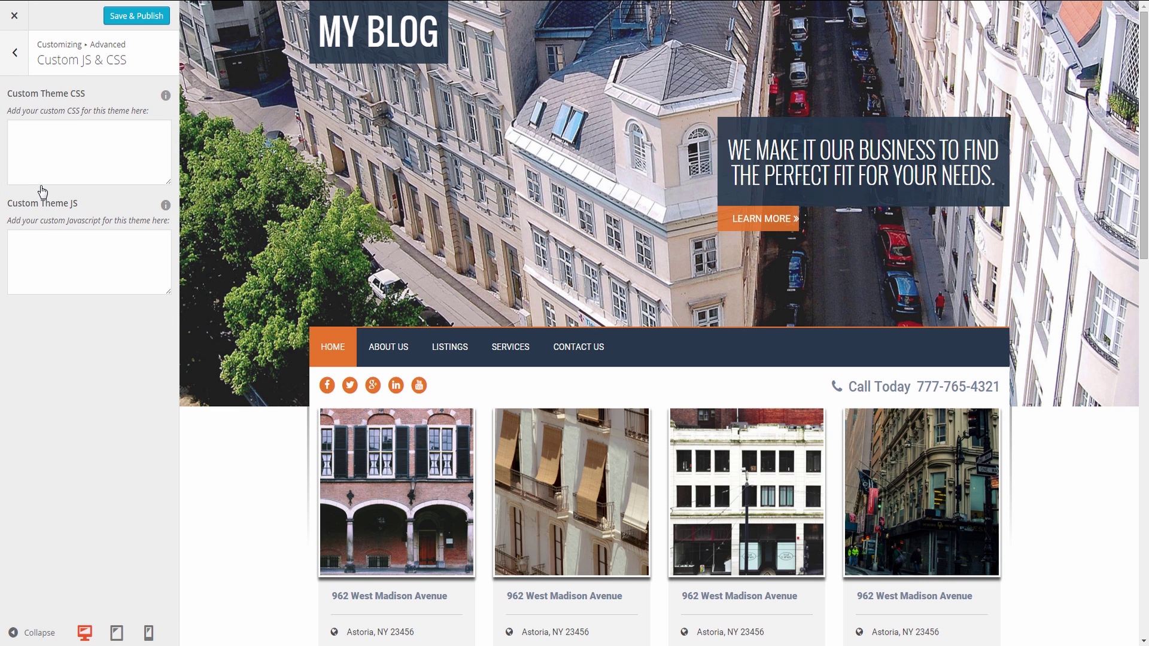
click(15, 55)
click(15, 52)
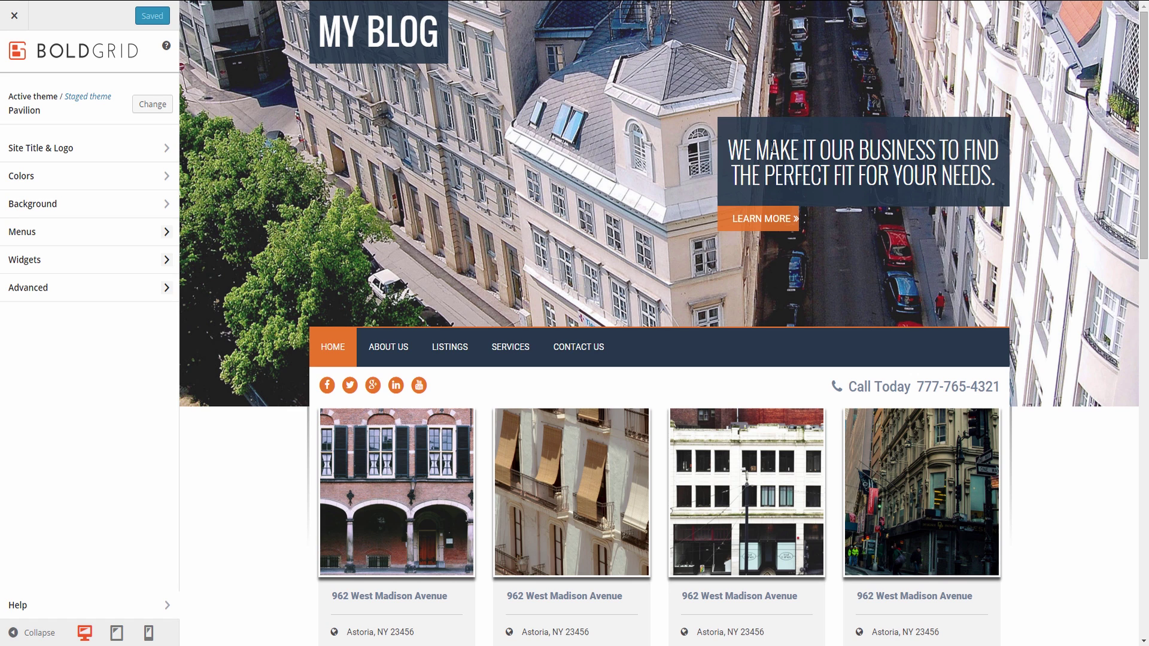
click(19, 25)
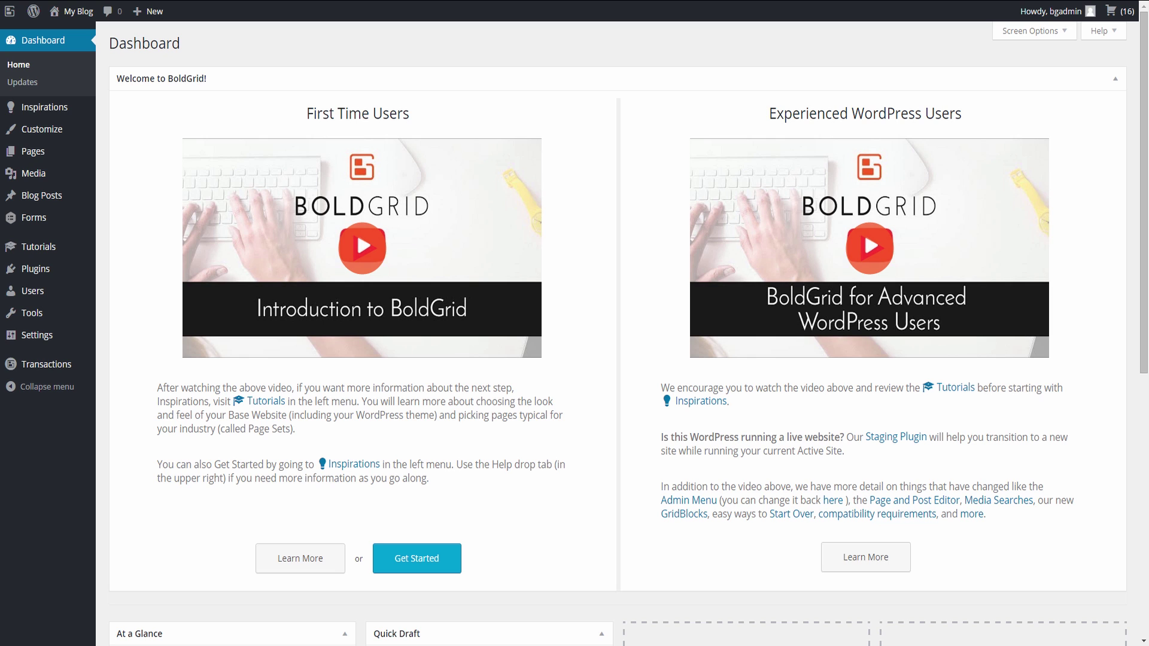
Step: Trash the Home draft page, restore it from Trash, and open About Us for editing
click(67, 154)
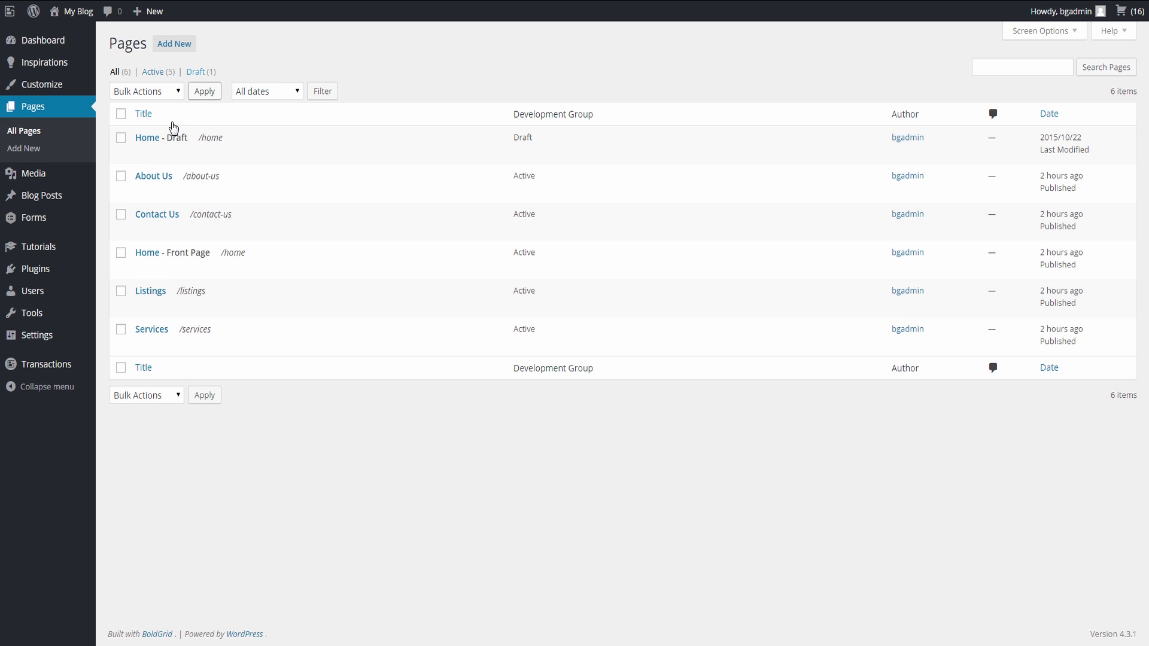
click(212, 157)
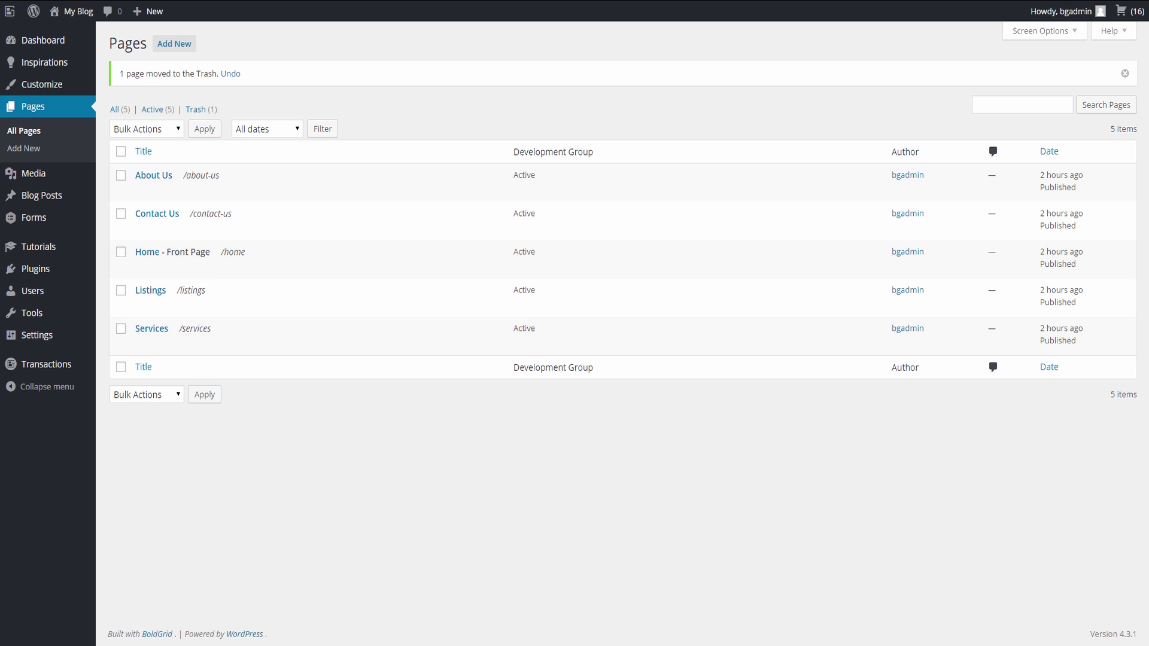
click(199, 109)
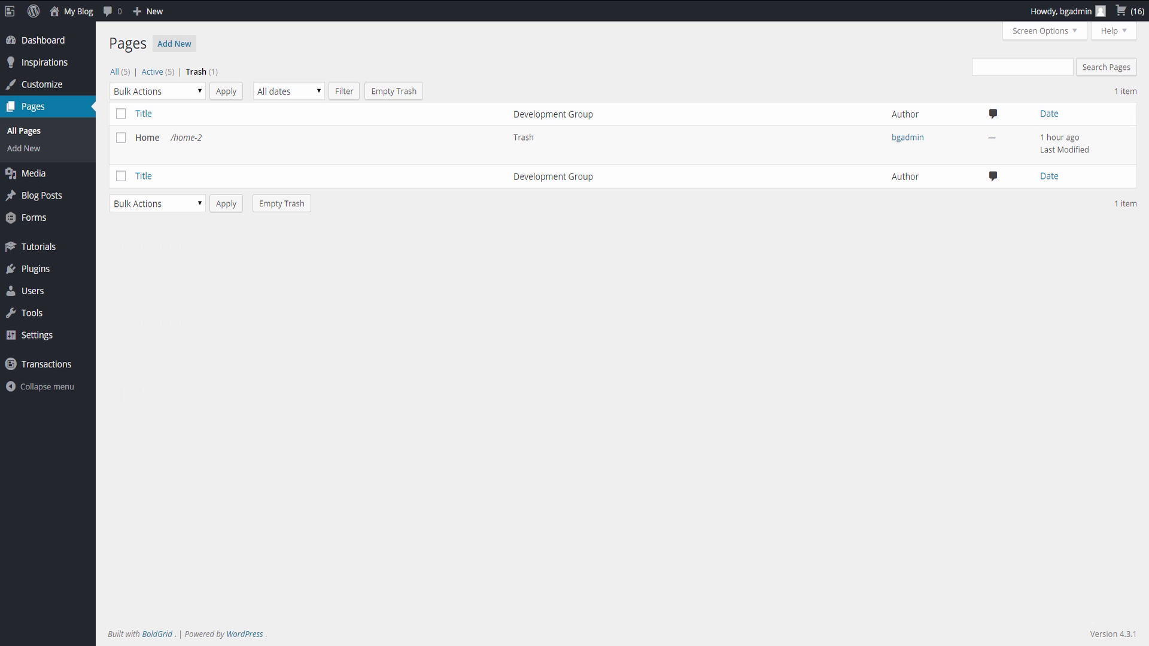
mouse_move(144, 136)
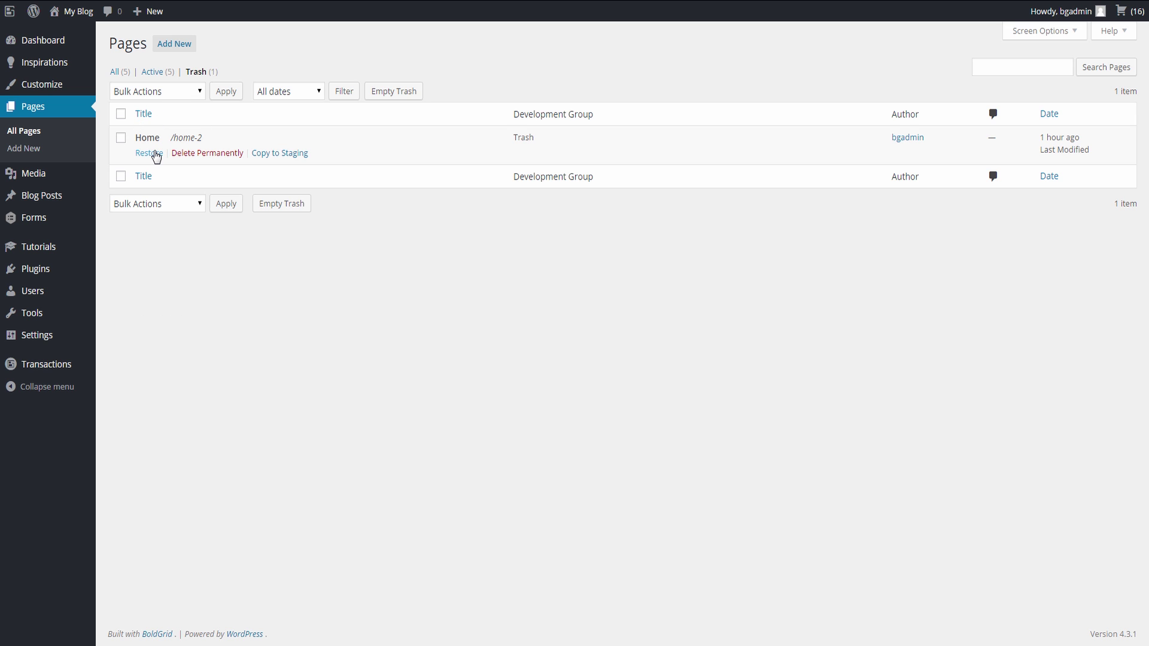
click(154, 154)
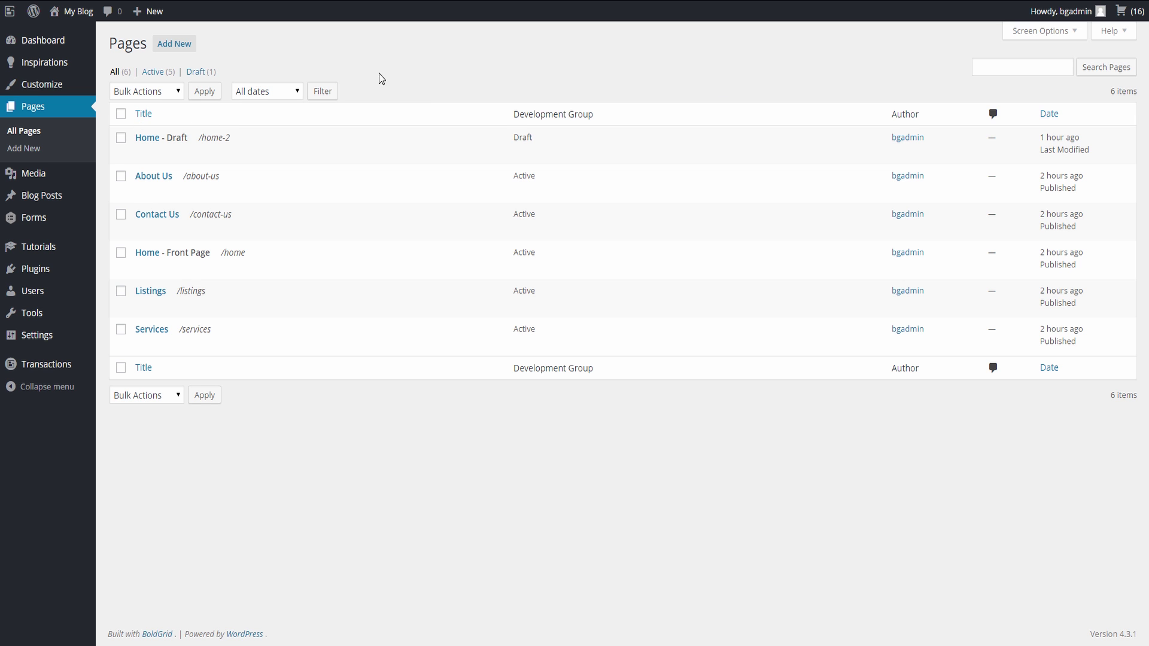
click(153, 176)
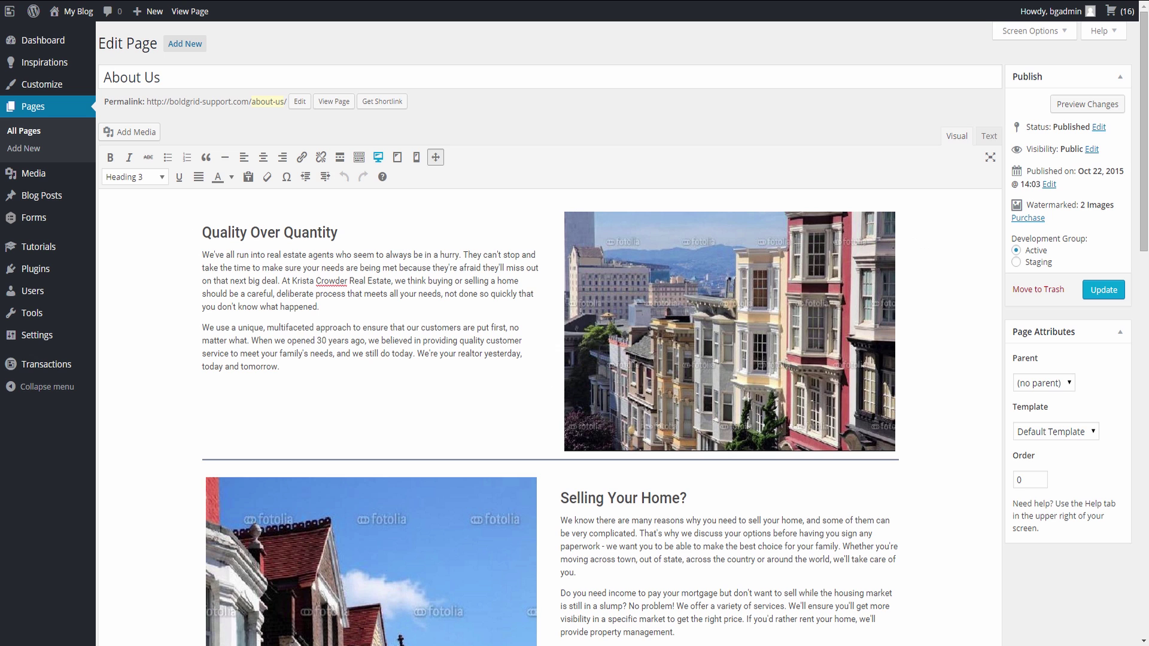
Step: Try moving the building photo and deleting the text column, undoing both
drag(599, 239, 395, 270)
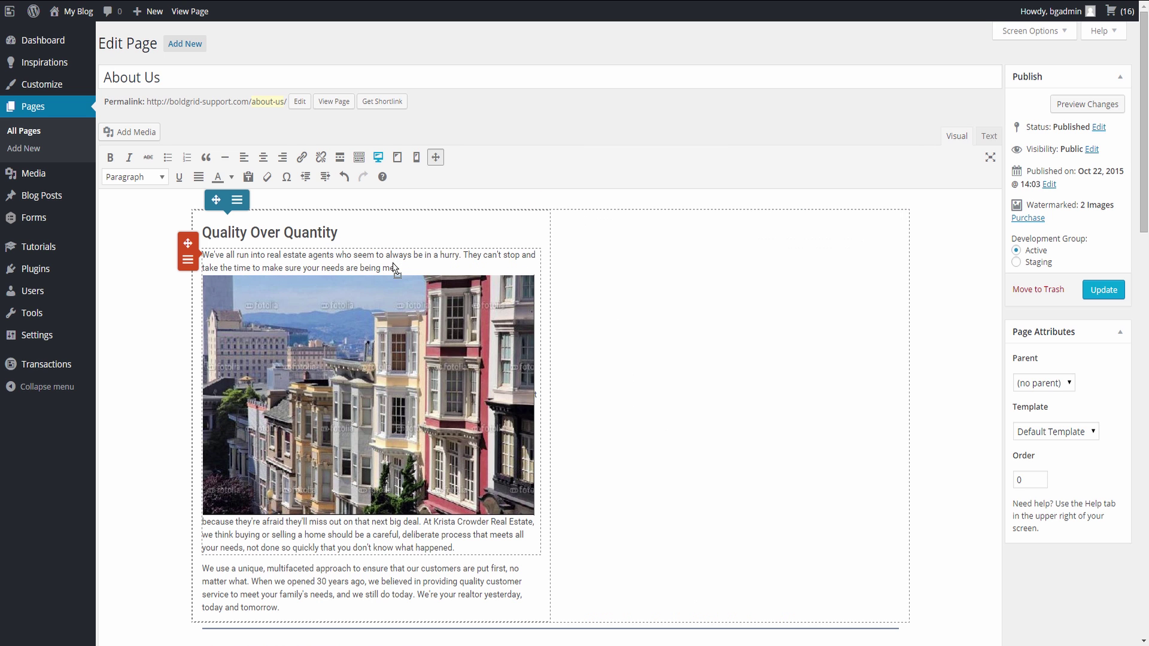
key(ctrl+z)
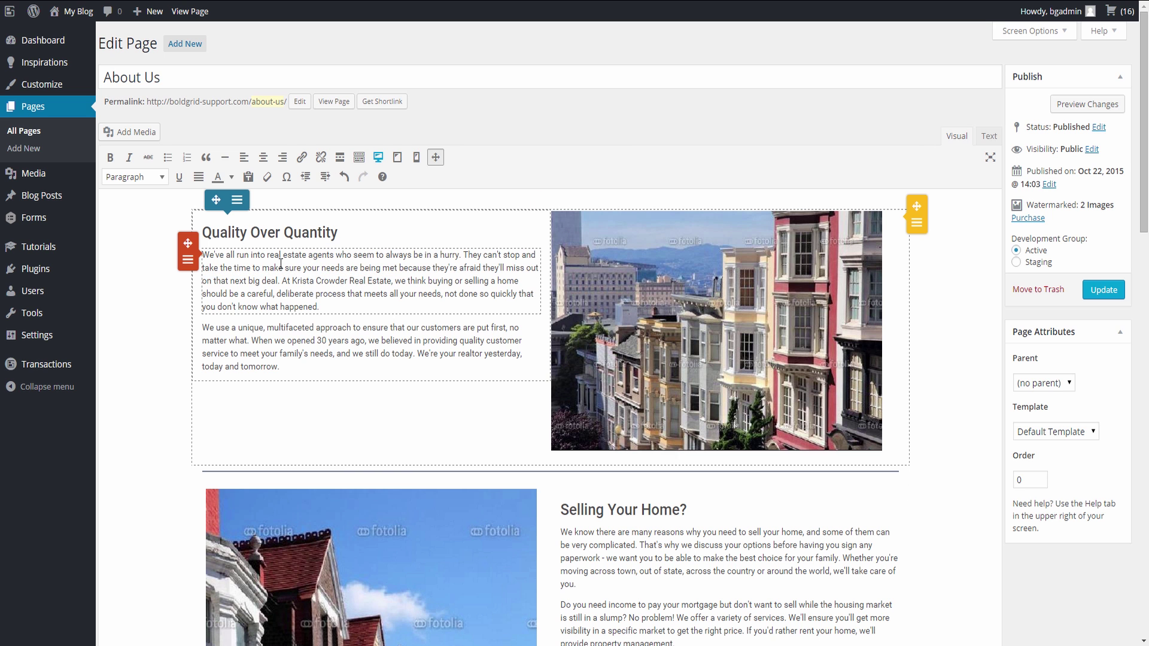
click(239, 206)
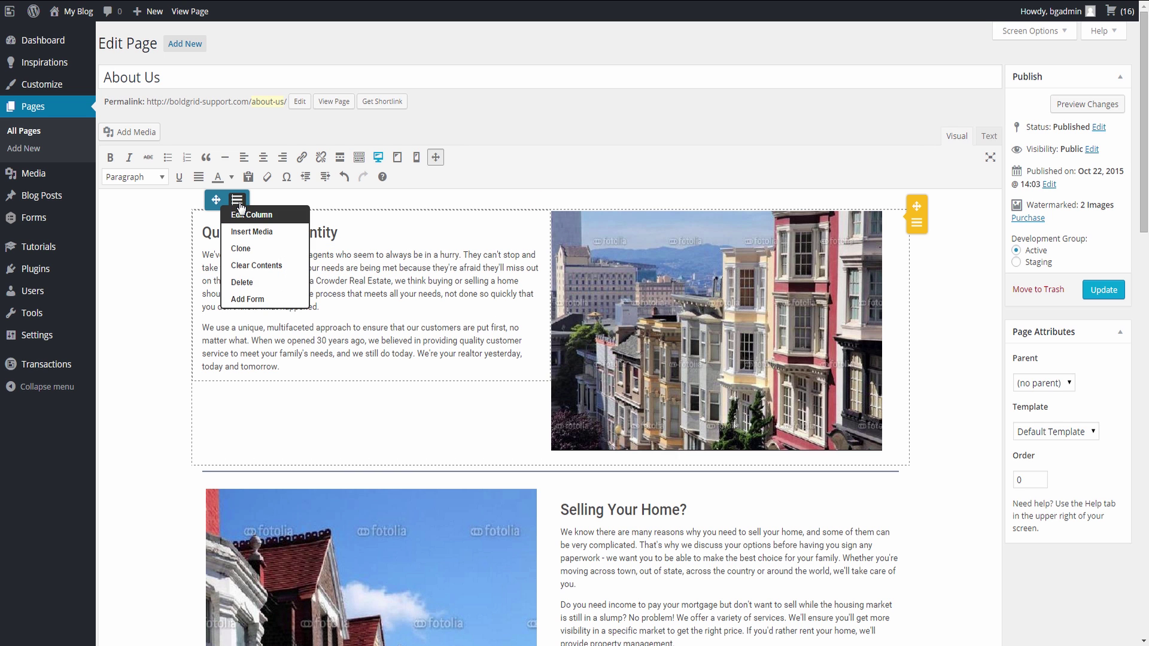
click(242, 283)
key(ctrl+z)
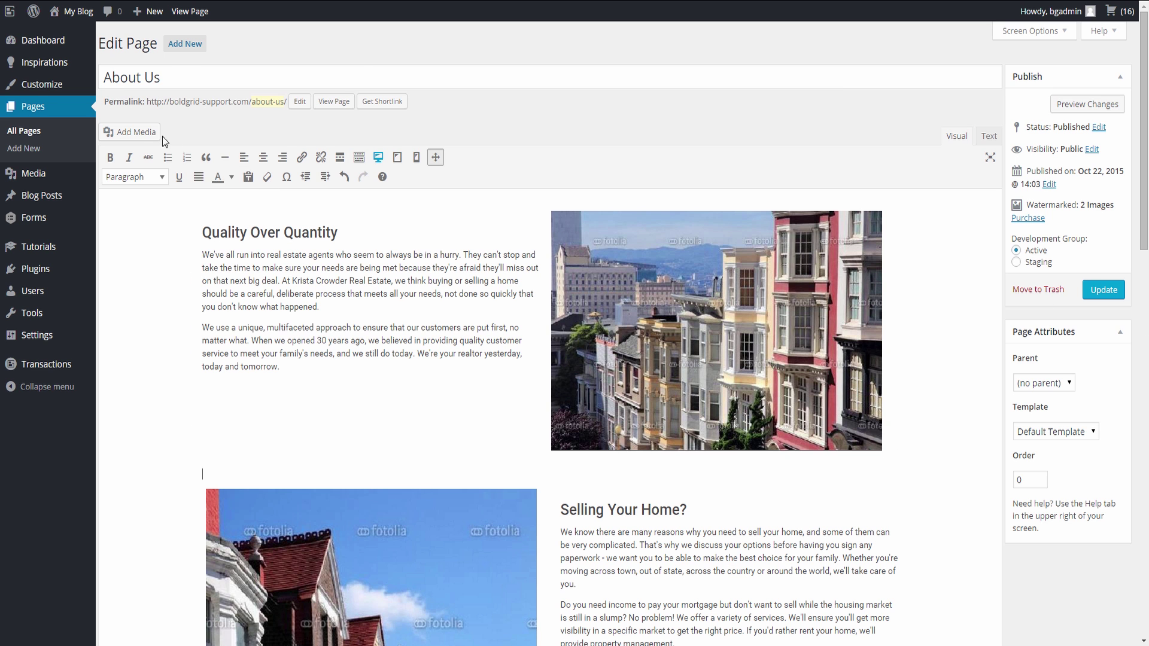
Step: Insert the 650x330 GridBlock and preview the page at tablet, phone and desktop widths
click(508, 225)
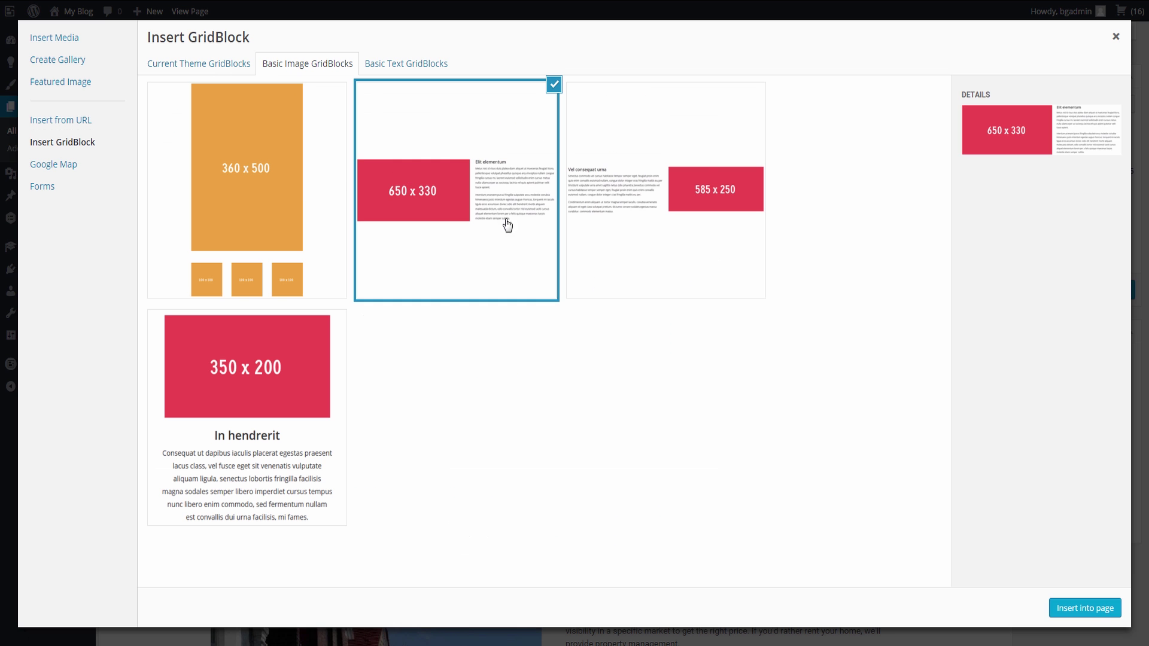
click(1056, 608)
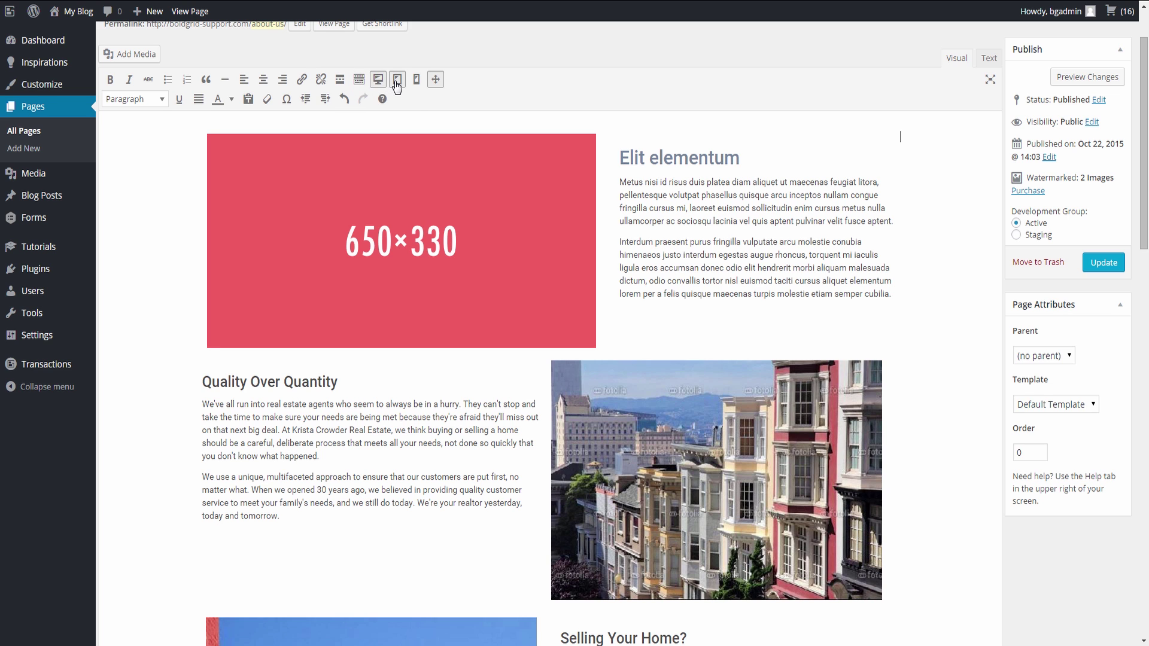
click(396, 83)
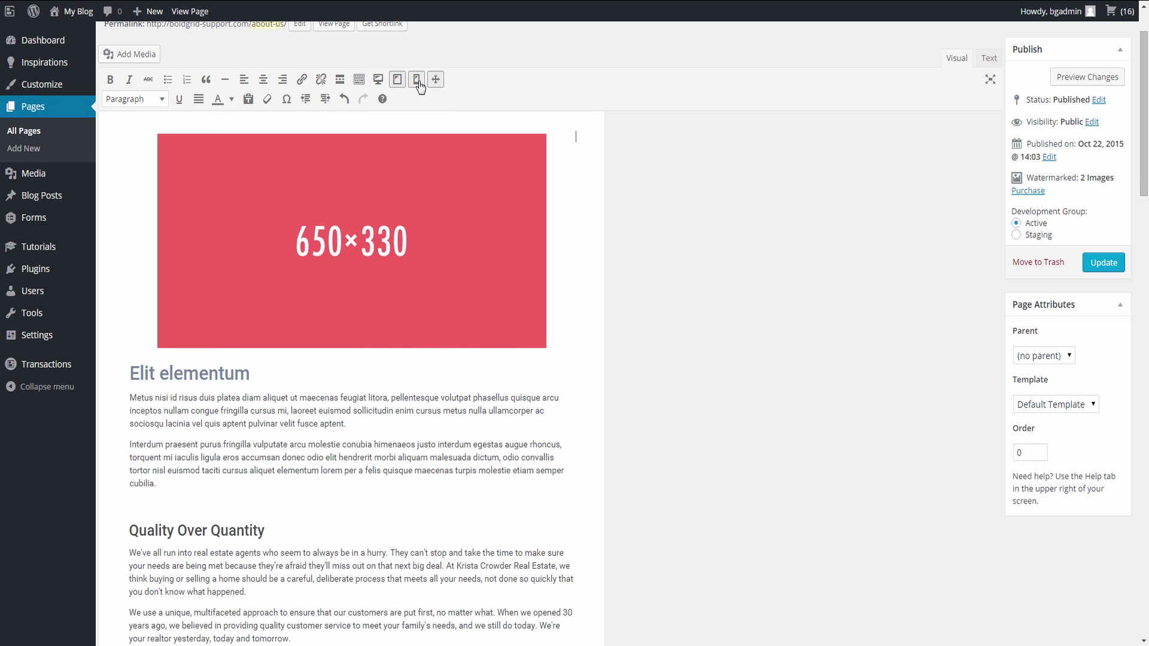
click(417, 81)
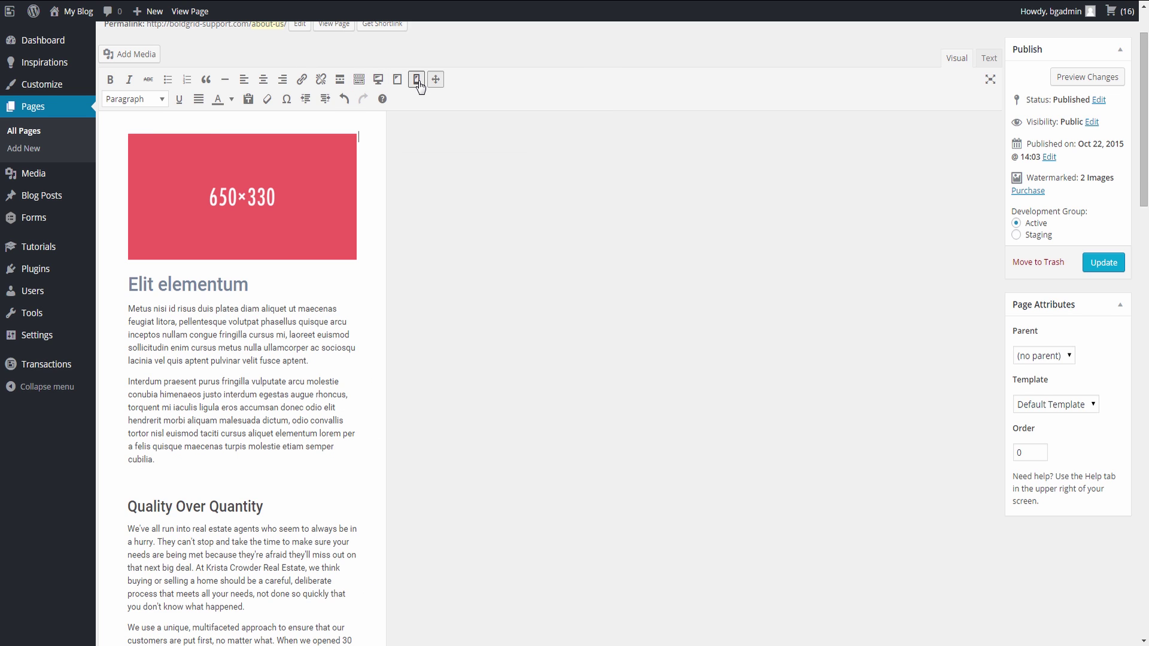
click(378, 79)
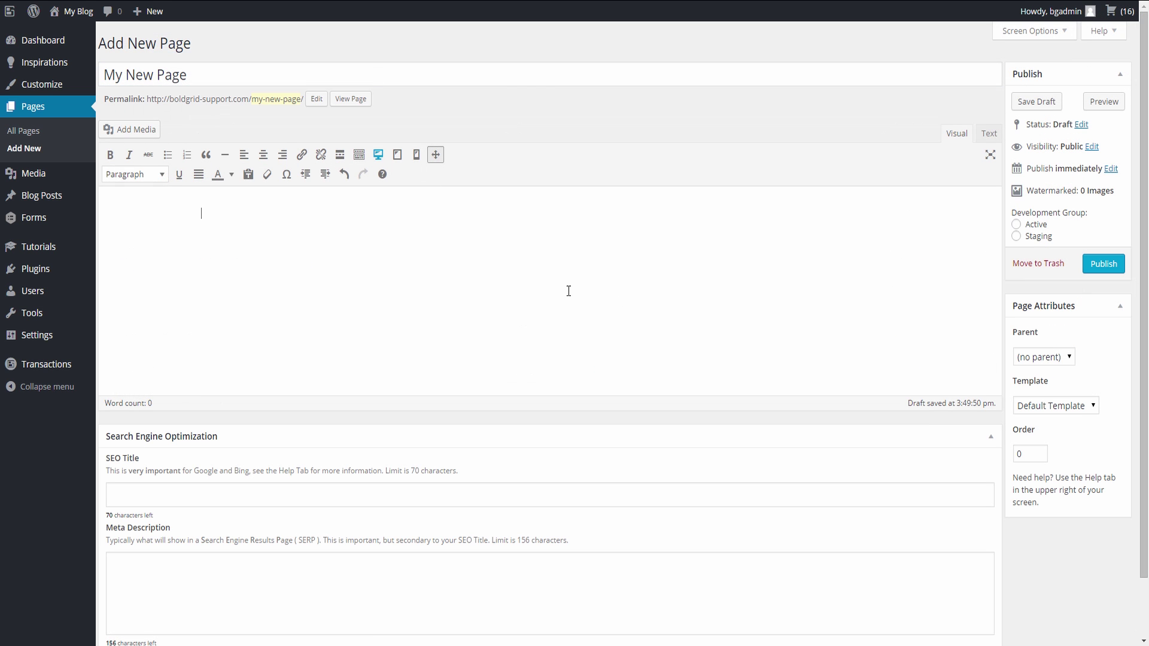
Step: Insert the 650×330 Basic Image GridBlock with its 'Elit elementum' text into My New Page
click(155, 130)
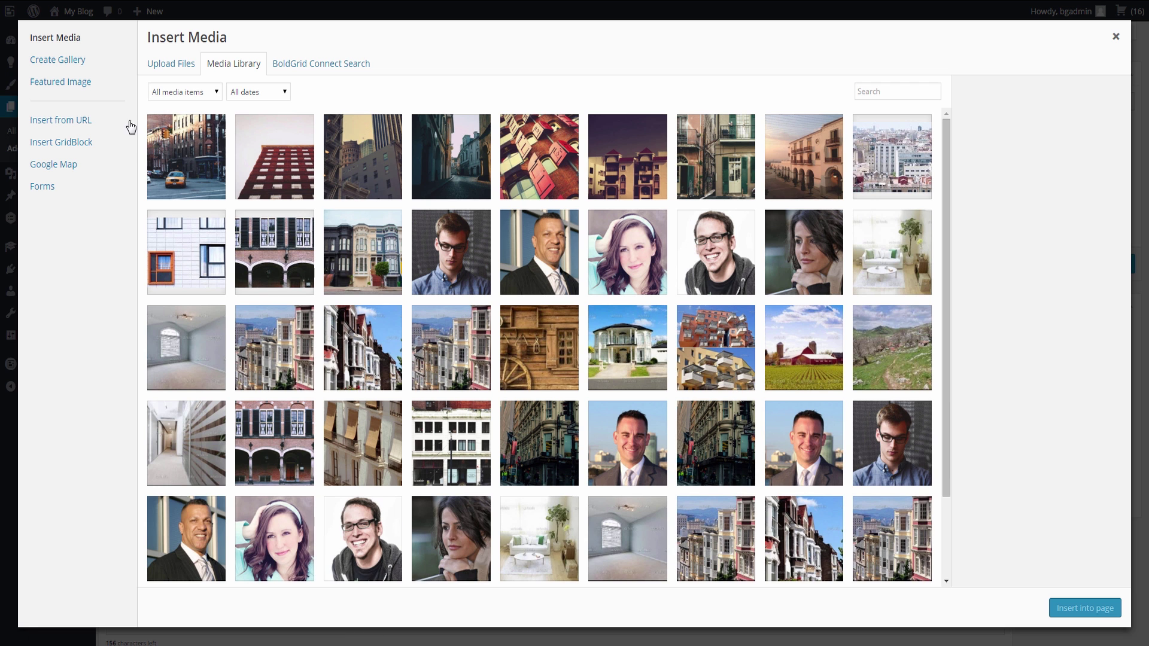
click(85, 143)
click(501, 157)
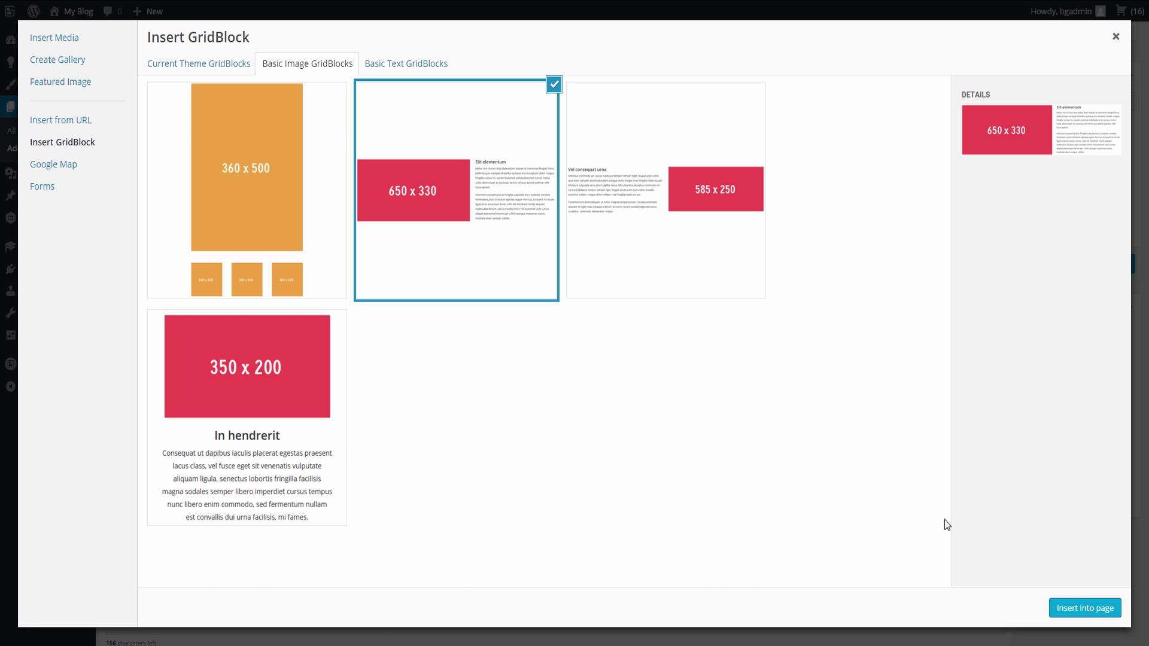
click(1085, 609)
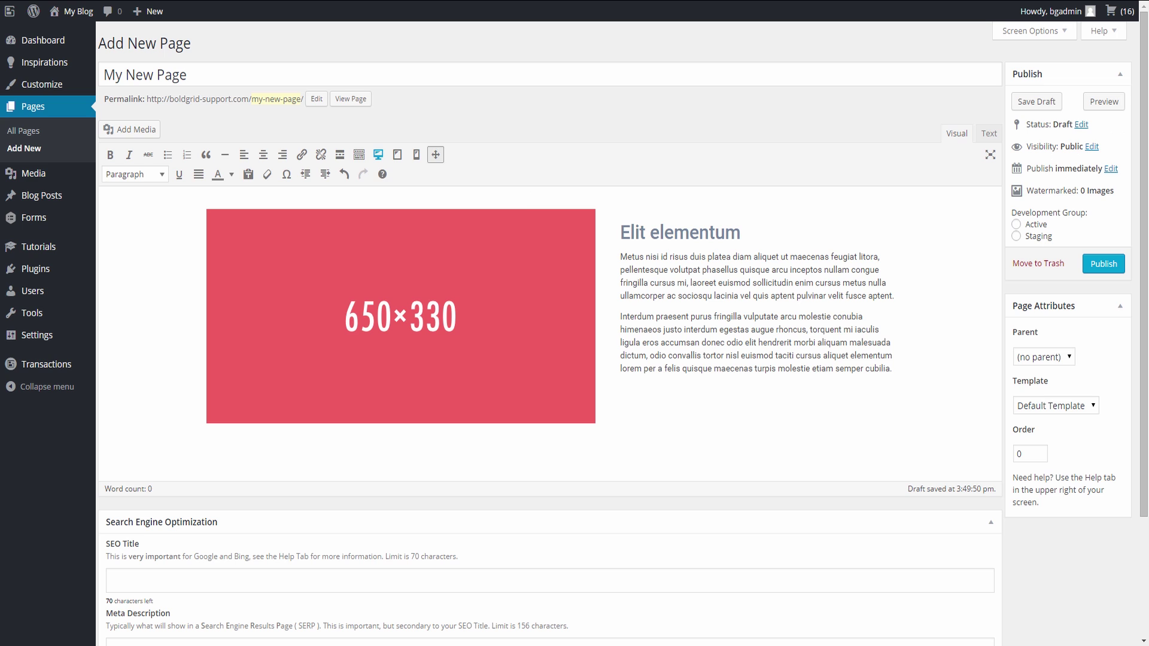
mouse_move(804, 288)
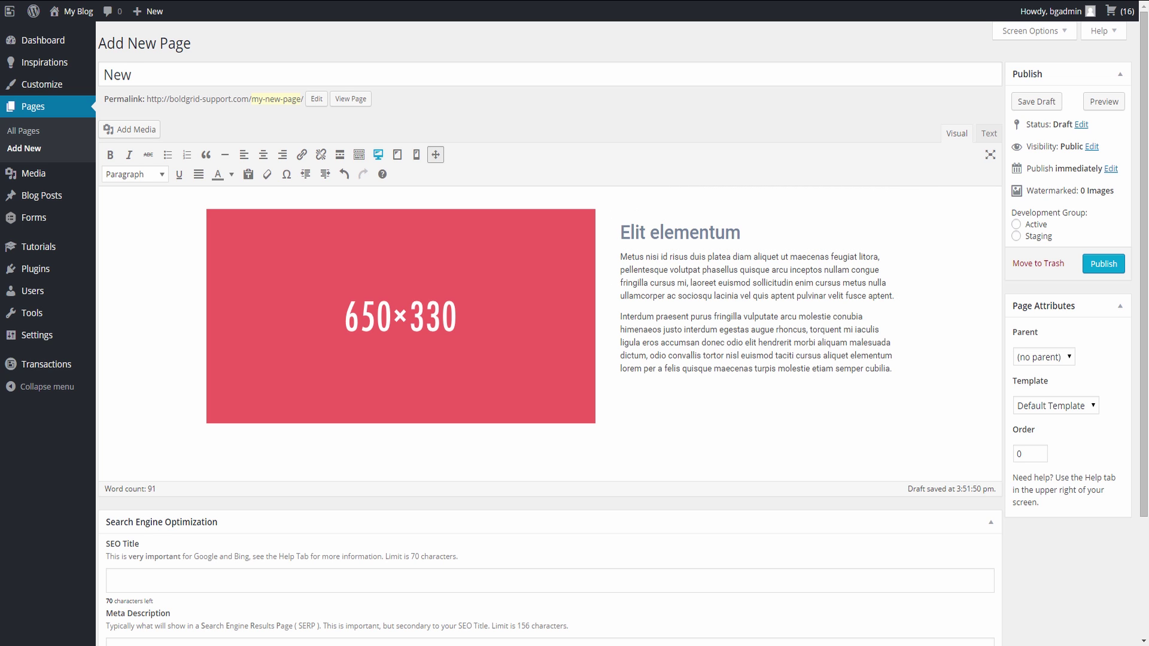
Step: Search BoldGrid Connect for 'cat' images to replace the 650×330 placeholder image
click(456, 319)
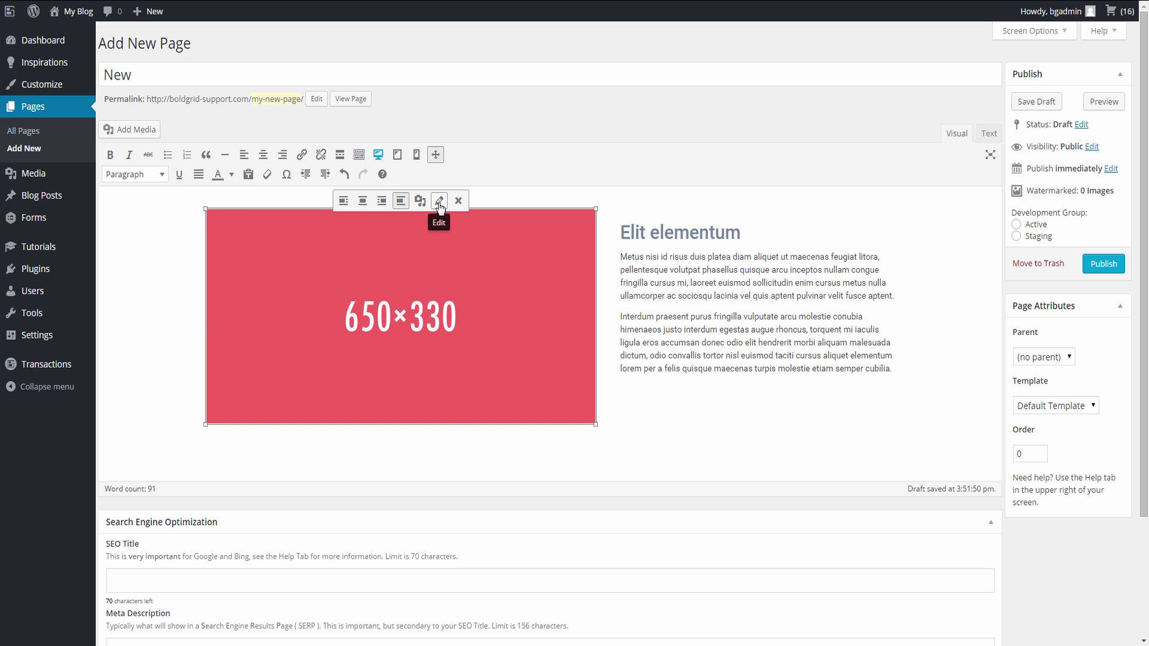
click(439, 201)
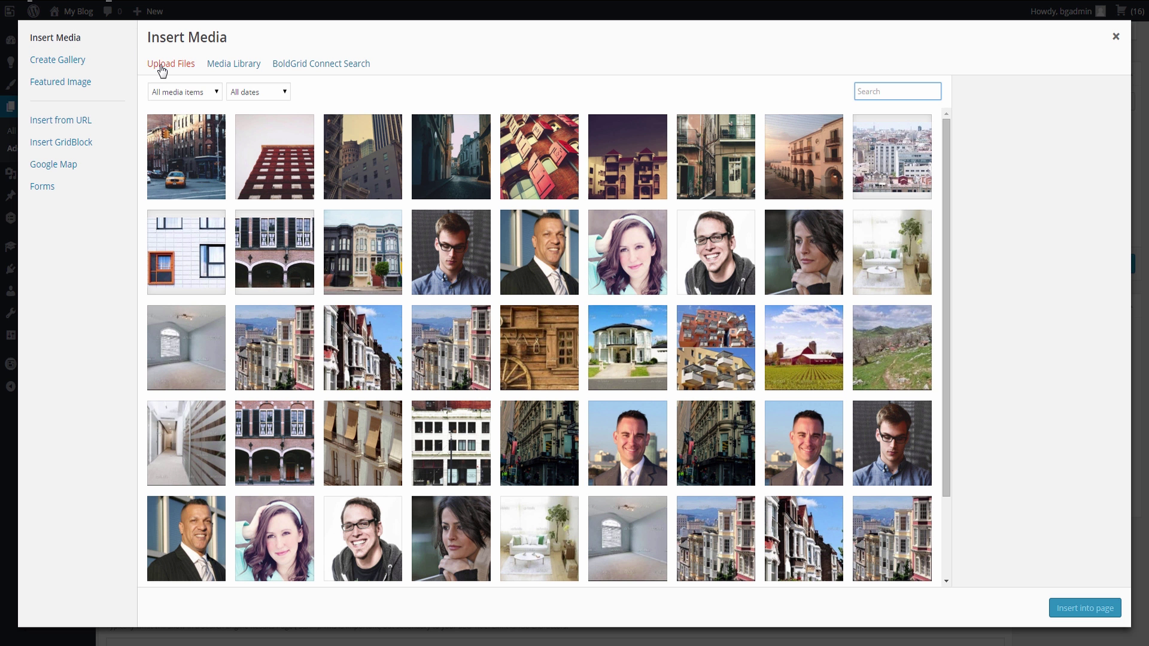
click(158, 66)
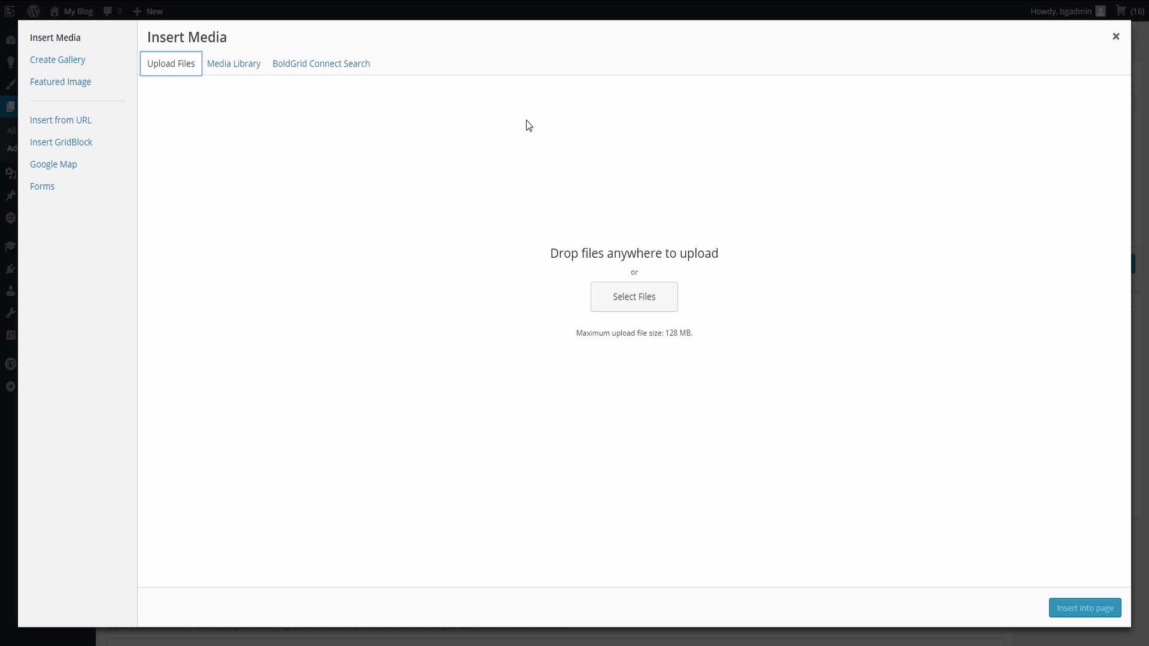
click(343, 67)
text(cat)
click(922, 92)
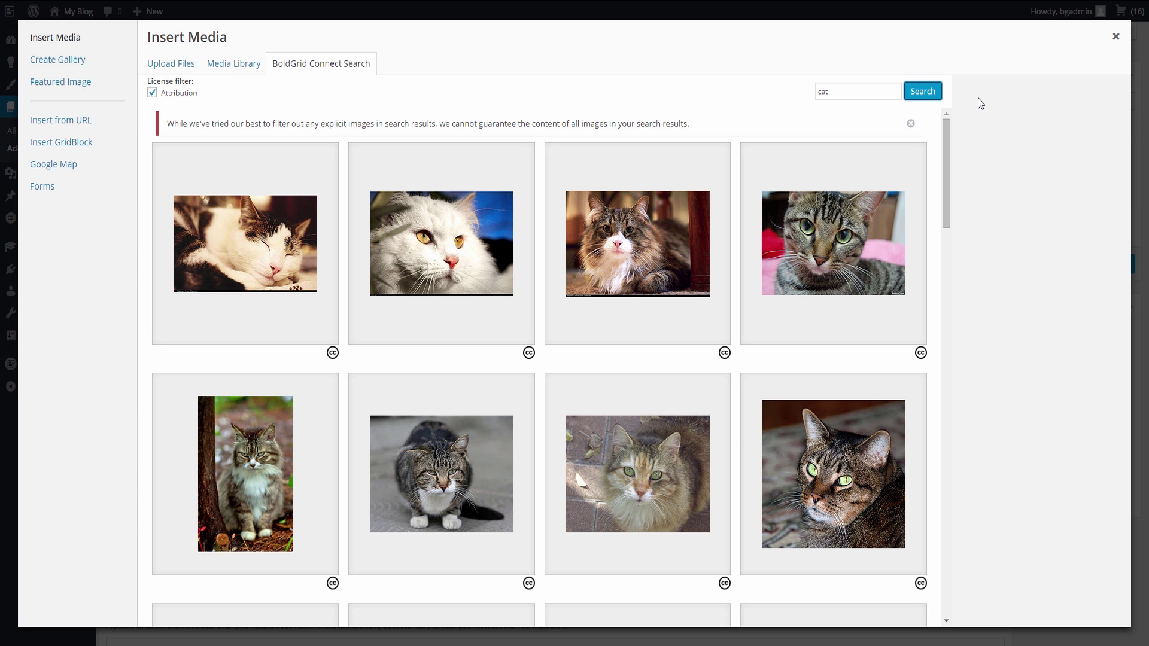